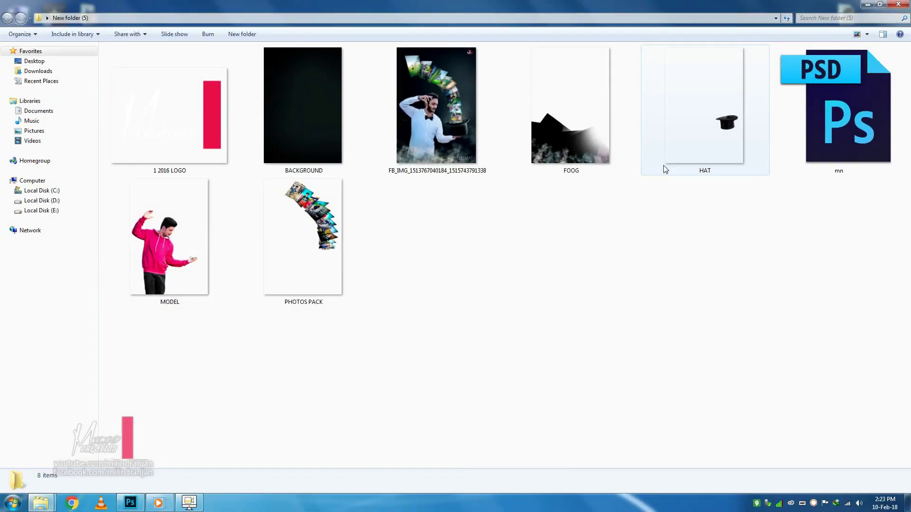
Step: Refresh the Explorer folder and open BACKGROUND.jpg with Adobe Photoshop CC 2017
right_click(529, 259)
left_click(563, 299)
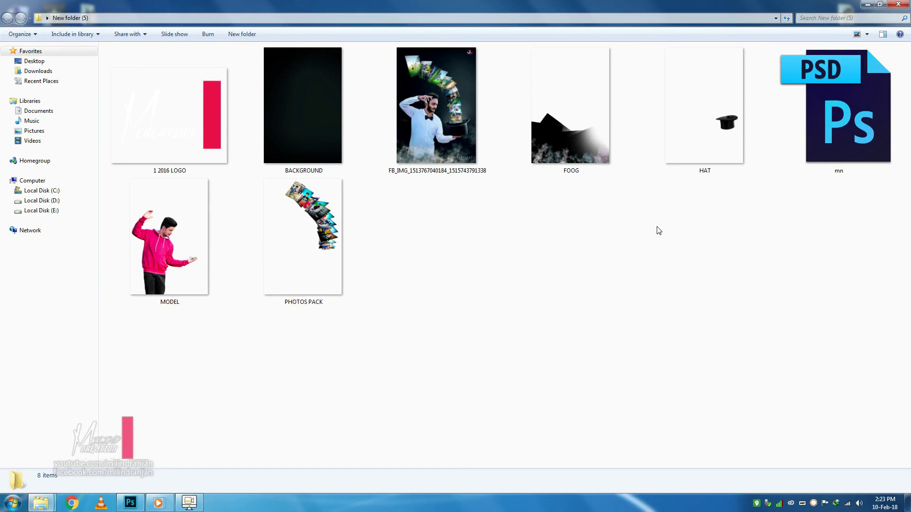
right_click(317, 126)
mouse_move(348, 224)
left_click(517, 224)
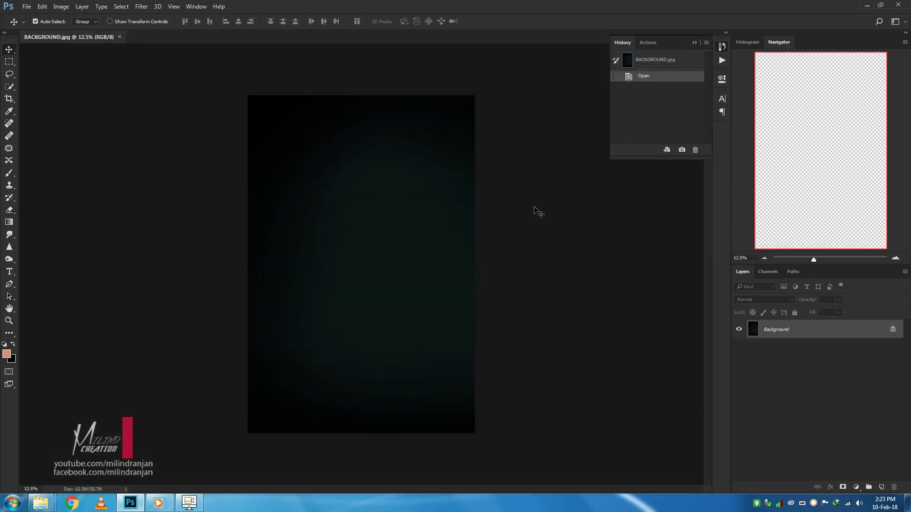
Step: Adjust the canvas zoom and unlock the Background layer into an editable Layer 0
scroll(292, 218, "up", 2)
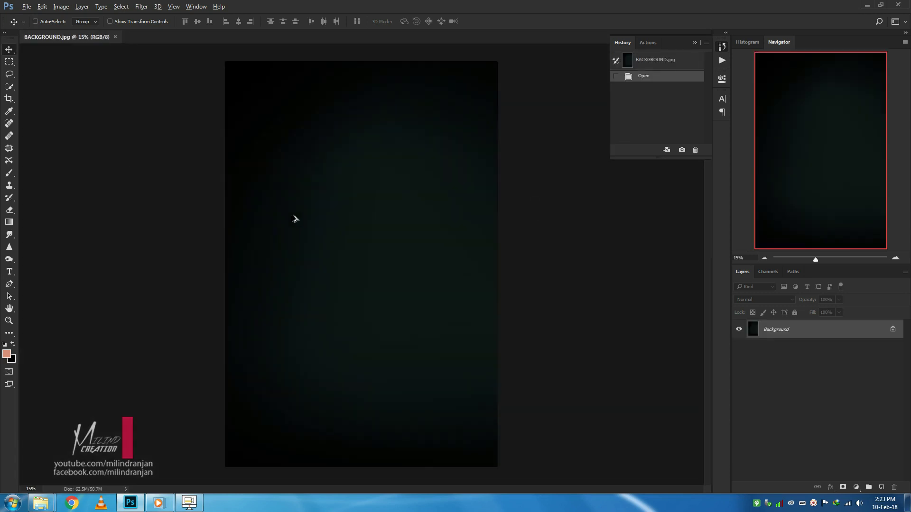
scroll(291, 218, "down", 1)
scroll(292, 218, "up", 2)
scroll(293, 217, "up", 1)
scroll(294, 218, "down", 1)
scroll(280, 218, "down", 1)
scroll(437, 246, "down", 1)
scroll(437, 246, "down", 1)
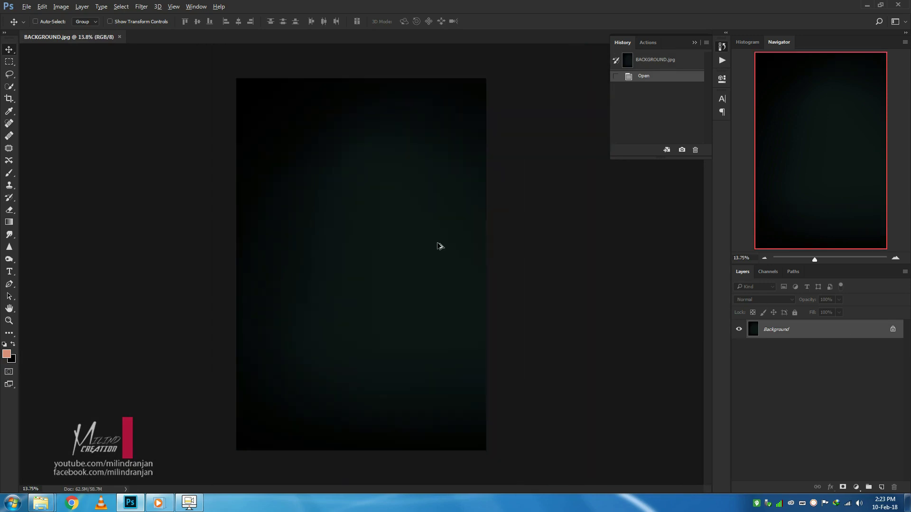
left_click(893, 330)
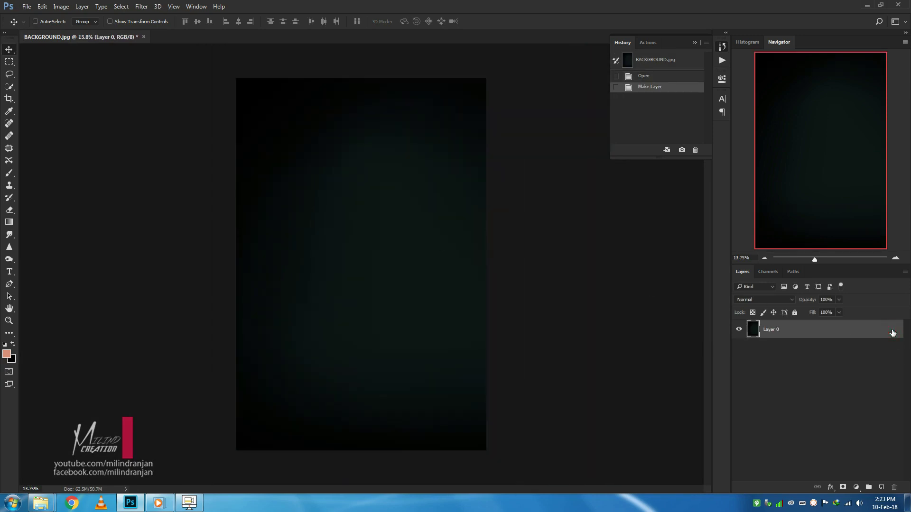
left_click(27, 8)
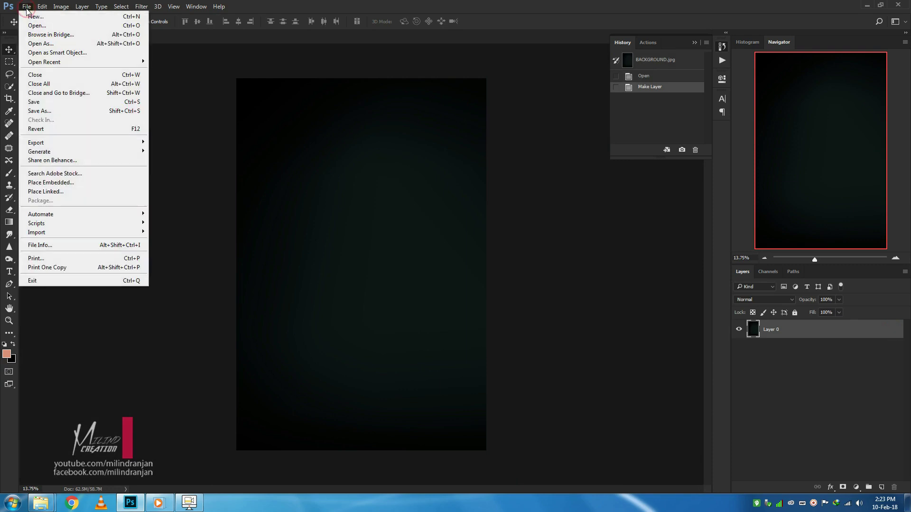
Step: Place MODEL as an embedded smart object and fit the poster in view
left_click(83, 182)
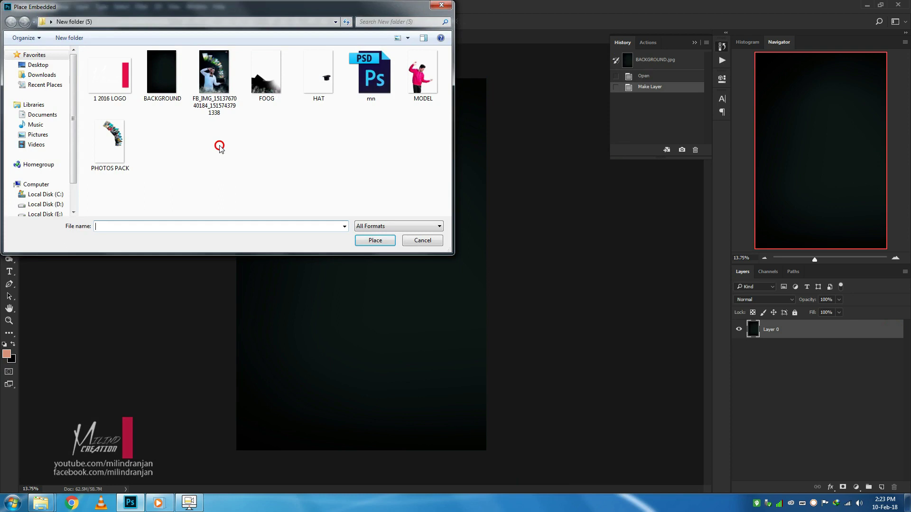
left_click(411, 94)
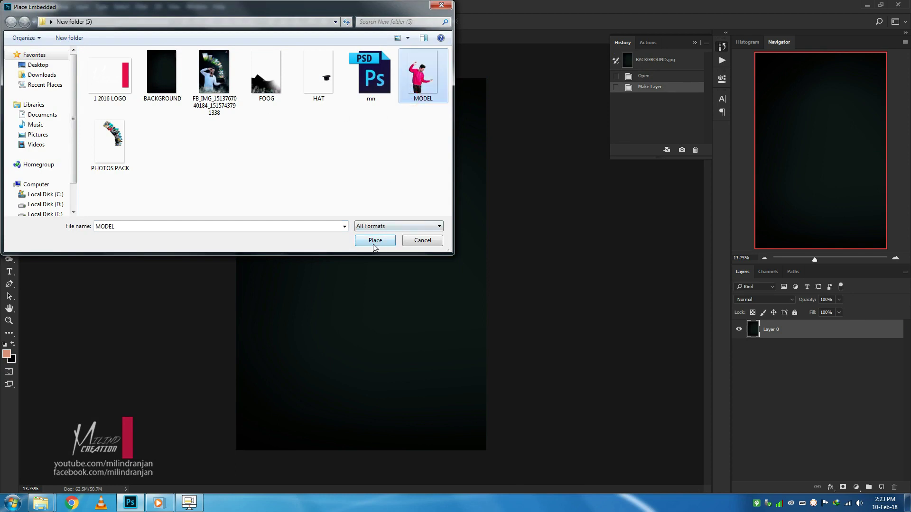
left_click(373, 241)
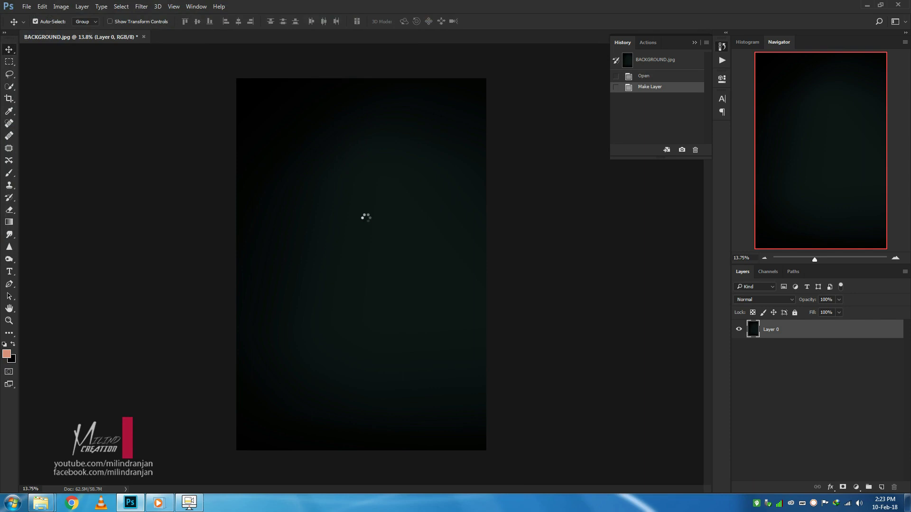
key("Return")
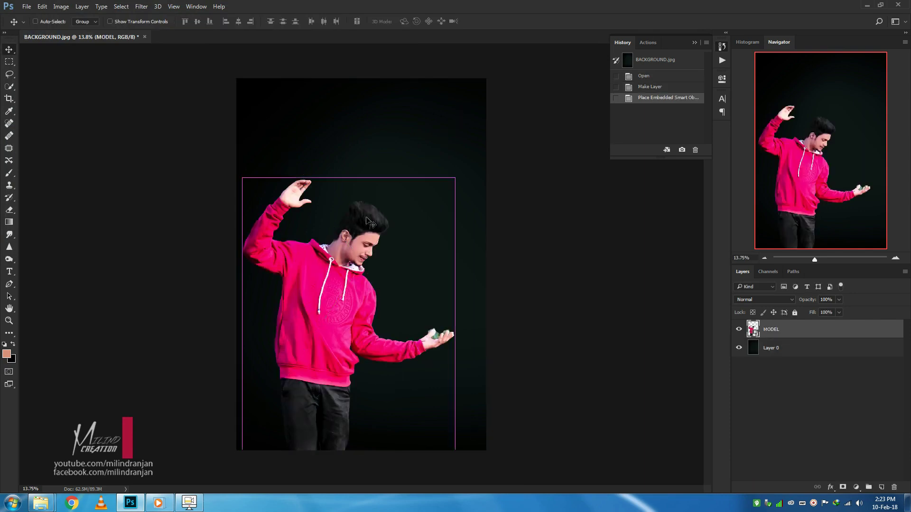
key("ctrl+plus")
key("ctrl+plus")
key("ctrl+minus")
key("ctrl+minus")
key("ctrl+plus")
key("ctrl+plus")
key("ctrl+0")
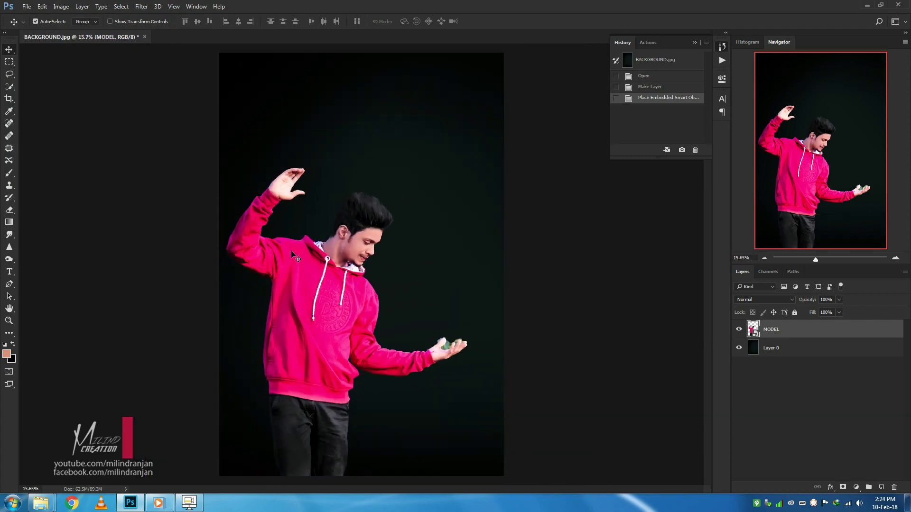
left_click(26, 6)
Step: Place the HAT image embedded and nudge it left onto the man's outstretched hand
left_click(81, 171)
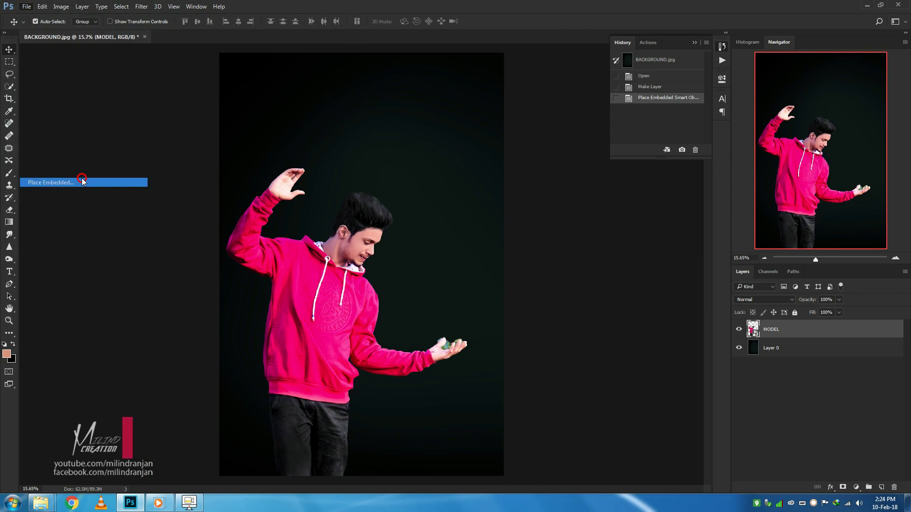
left_click(313, 83)
left_click(365, 241)
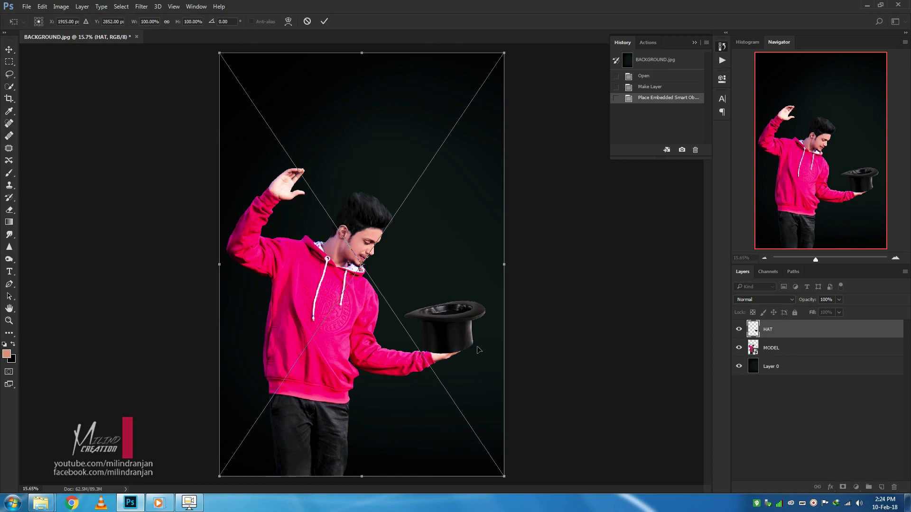
key("Return")
left_click(450, 336, "ctrl")
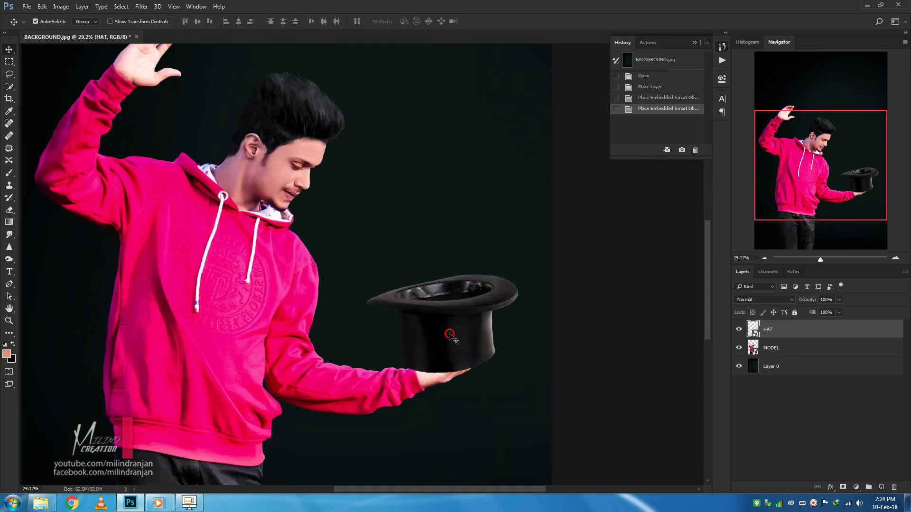
key("Left")
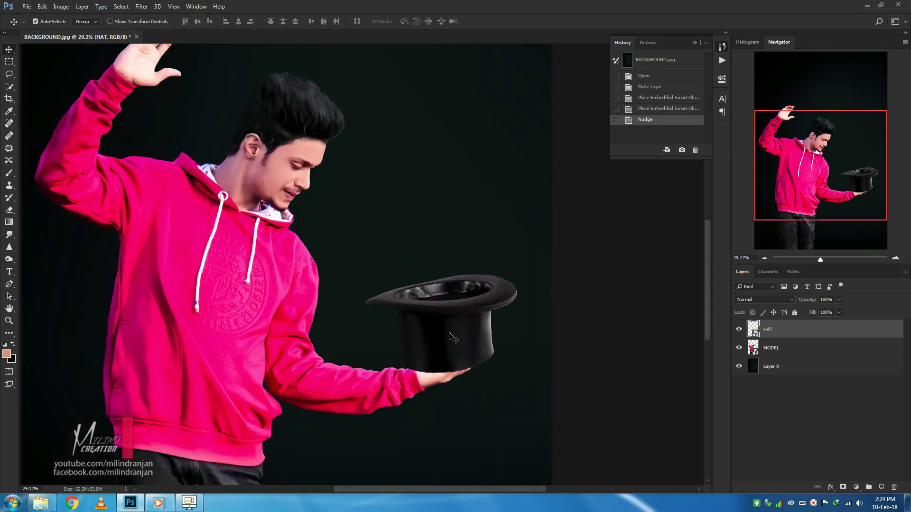
scroll(449, 335, "down", 2)
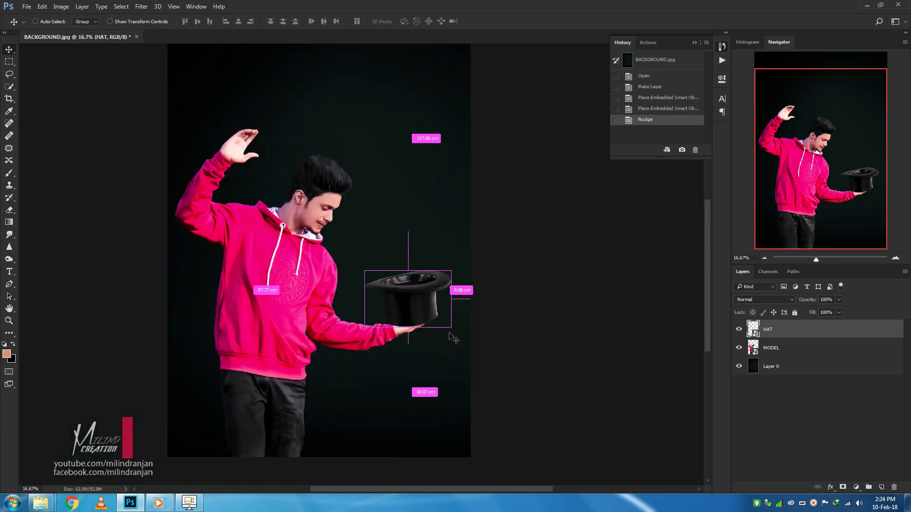
scroll(449, 336, "down", 2)
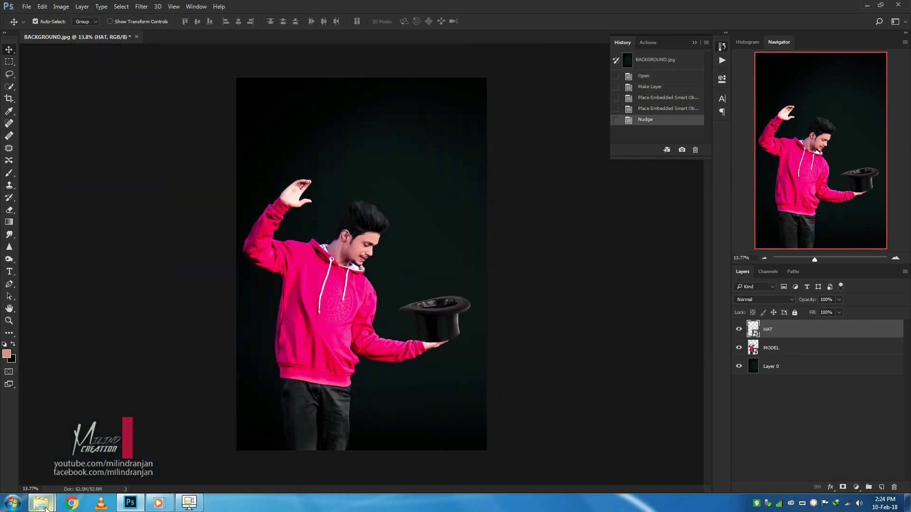
left_click(27, 8)
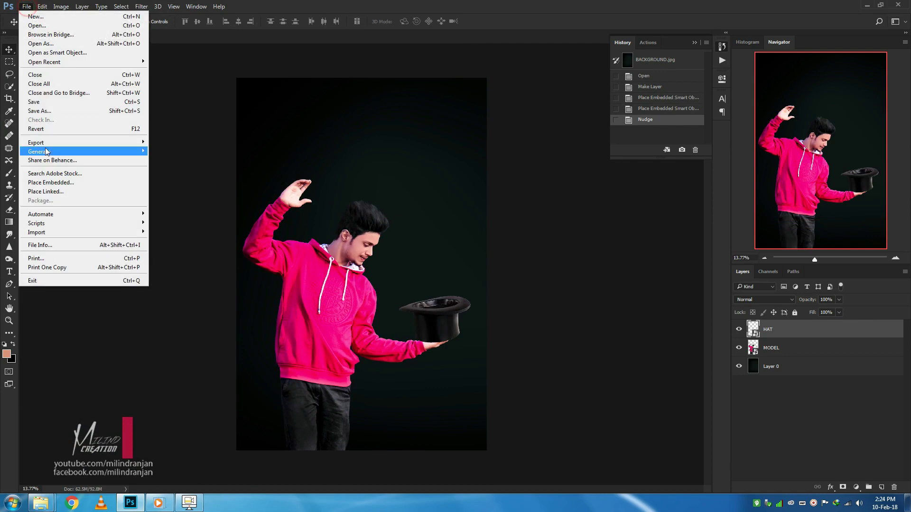
Step: Place the PHOTOS PACK image as an embedded smart object
left_click(67, 182)
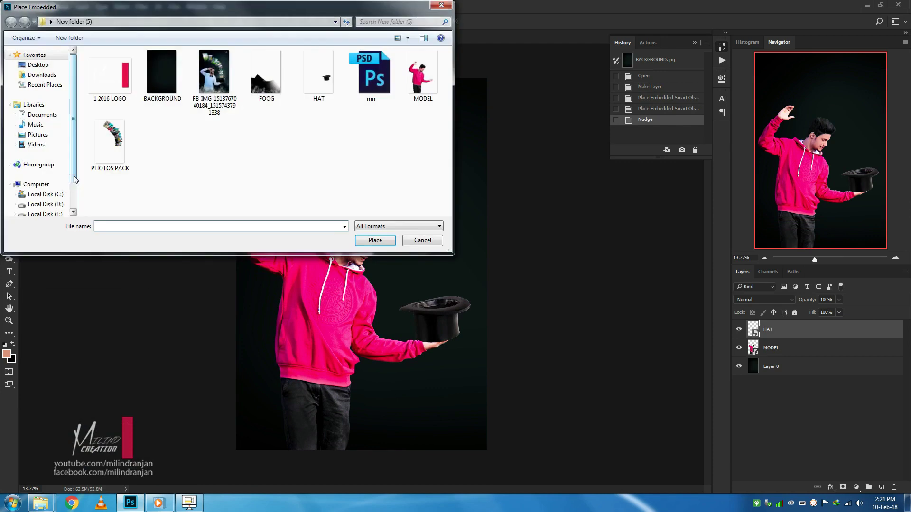
left_click(217, 141)
left_click(123, 143)
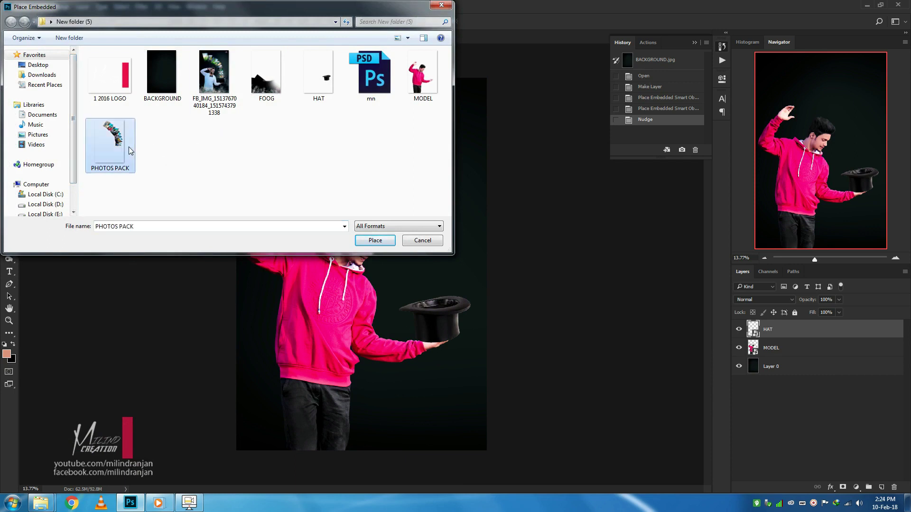
left_click(376, 241)
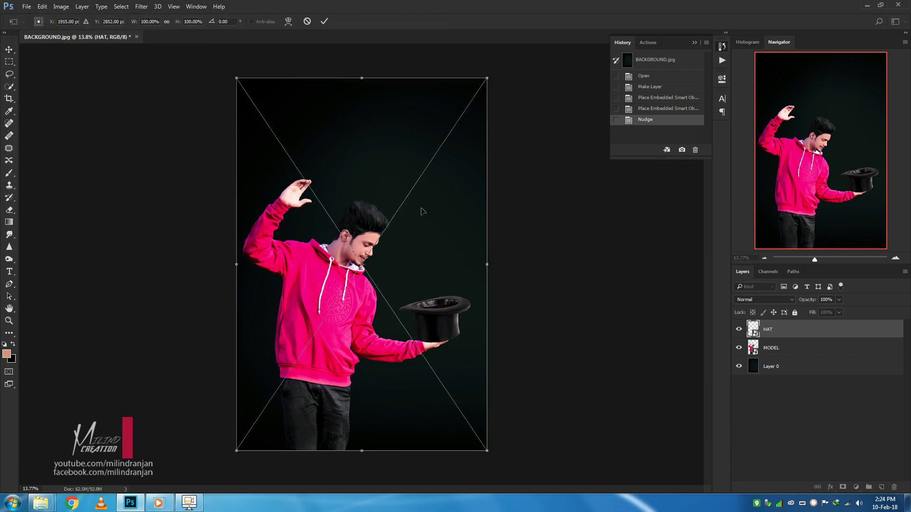
key("Return")
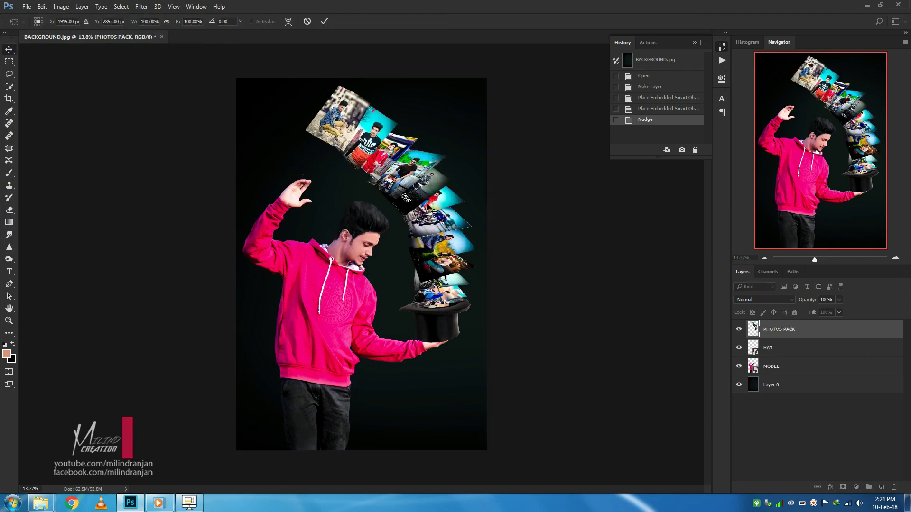
Step: Drag the photo arc right and down so it sinks into the hat
scroll(437, 206, "up", 3)
mouse_move(442, 238)
left_mouse_down()
mouse_move(440, 218)
mouse_move(498, 245)
mouse_move(503, 238)
left_mouse_up()
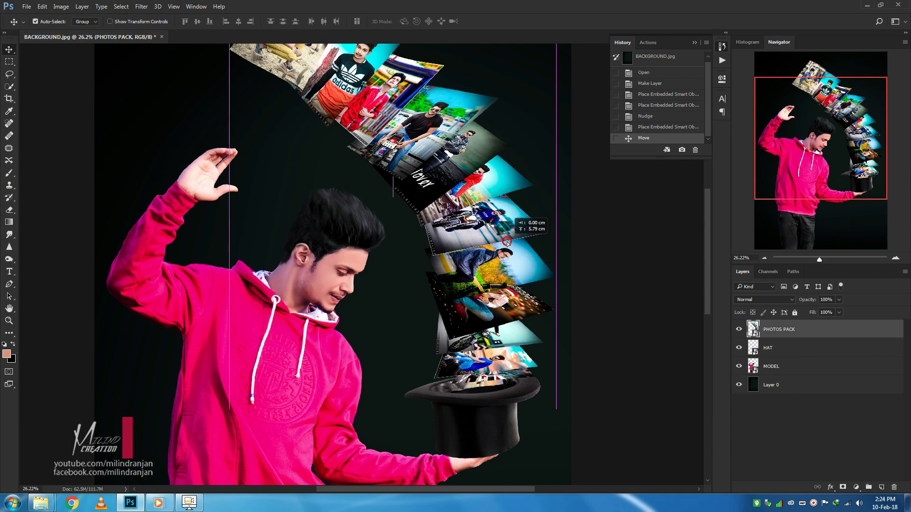
left_click_drag(503, 238, 491, 260)
scroll(491, 260, "down", 1)
scroll(491, 260, "down", 7)
scroll(491, 260, "down", 3)
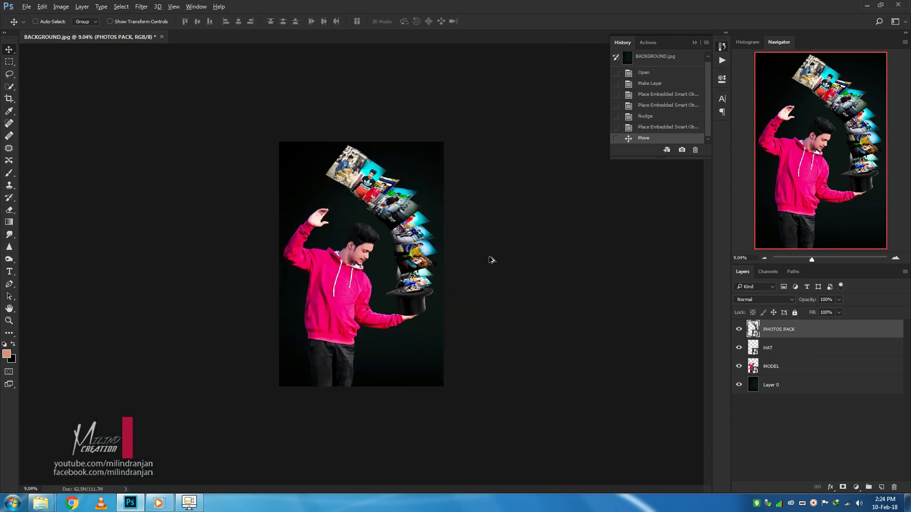
scroll(491, 260, "down", 2)
Step: Step through history and toggle the photo arc's visibility to compare its position
left_click(634, 126)
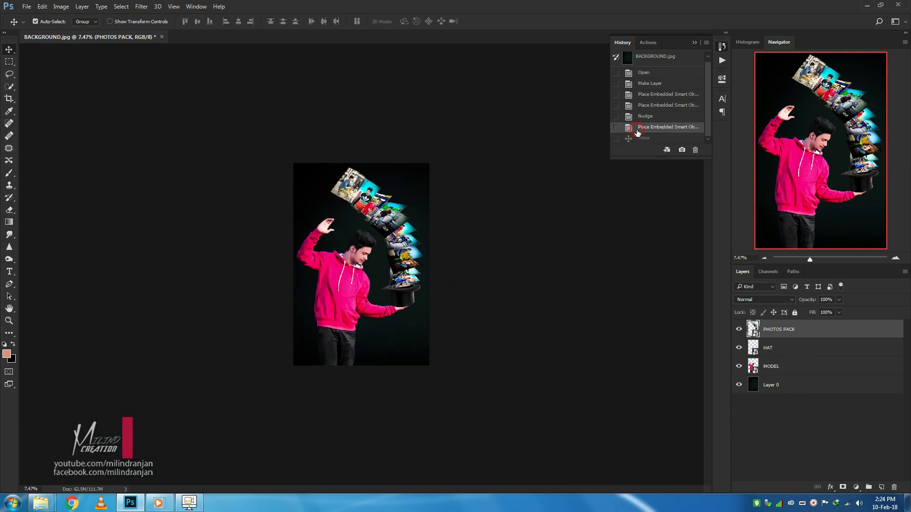
left_click(638, 138)
left_click(644, 138)
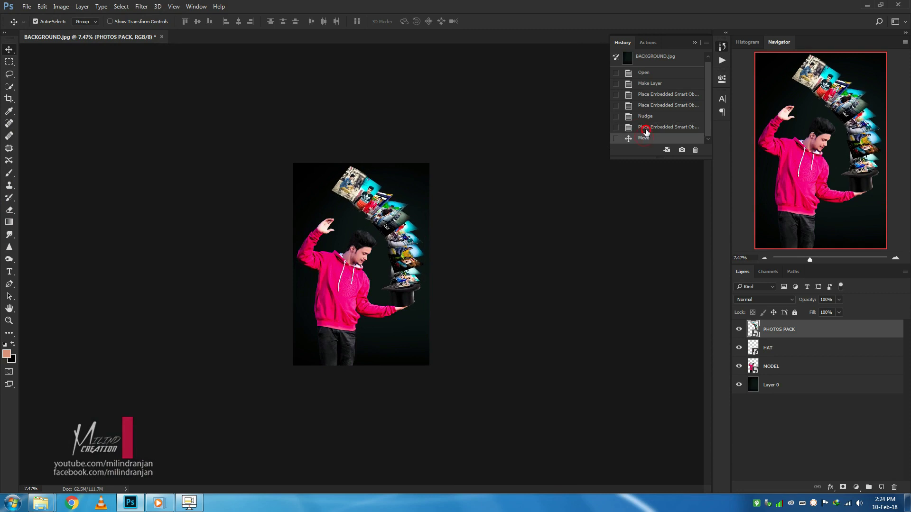
left_click(739, 326)
left_click(739, 327)
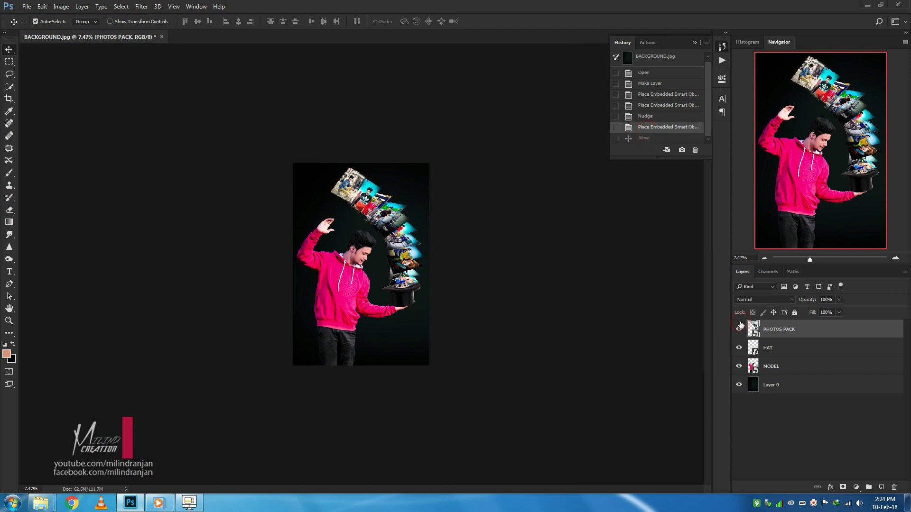
mouse_move(41, 502)
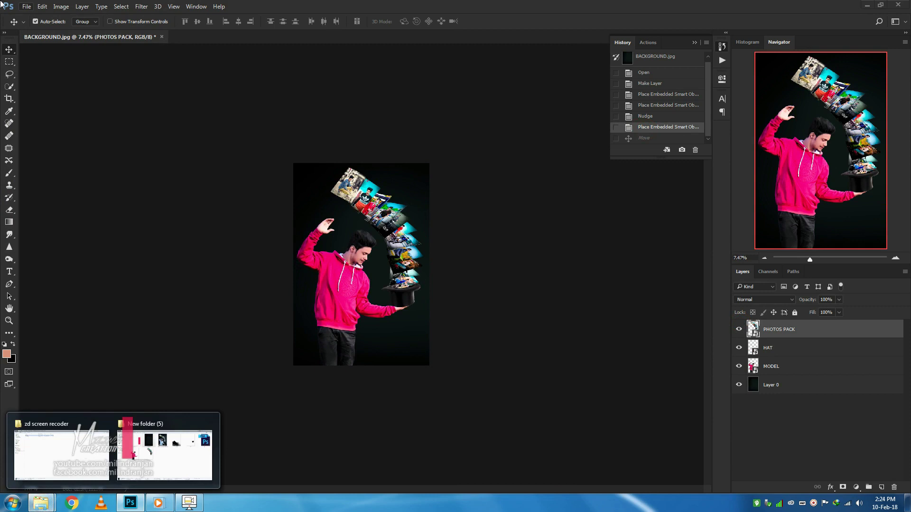
Step: Place the FOOG smoke image embedded along the bottom edge and commit it
left_click(26, 8)
left_click(26, 7)
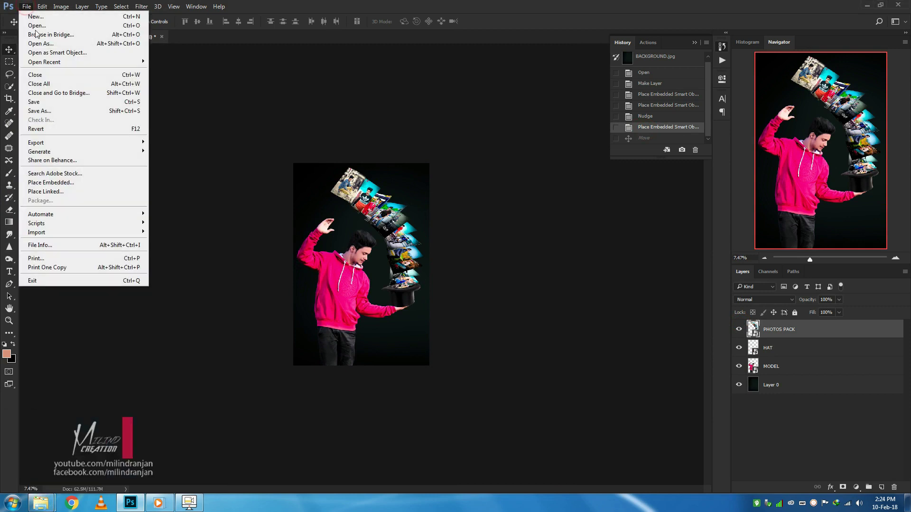
left_click(138, 183)
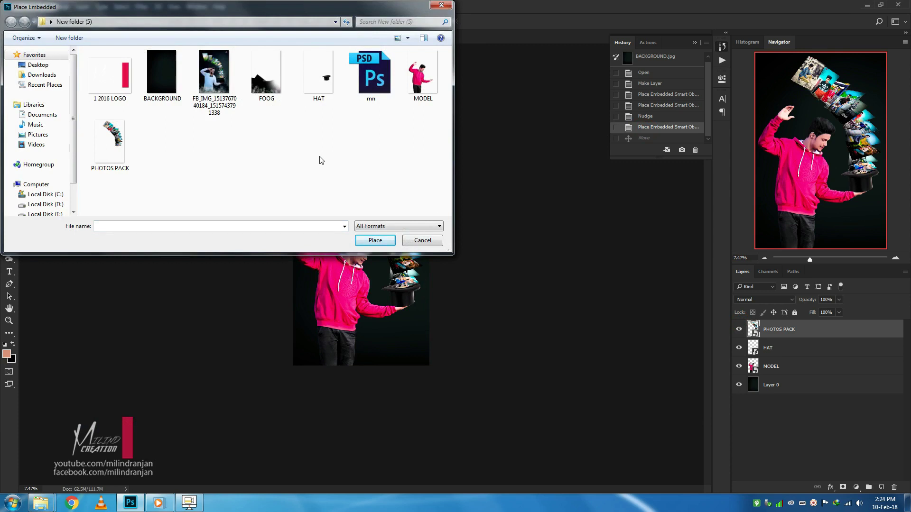
left_click(268, 76)
left_click(375, 240)
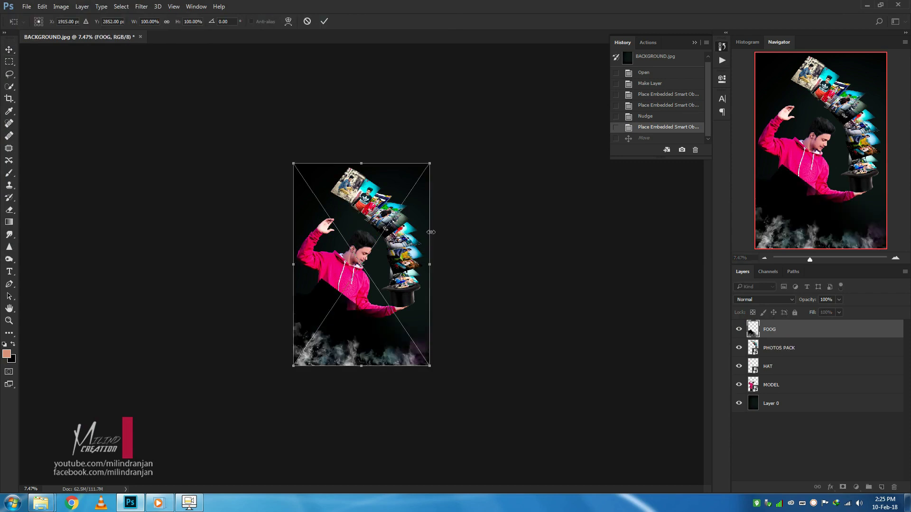
key("Return")
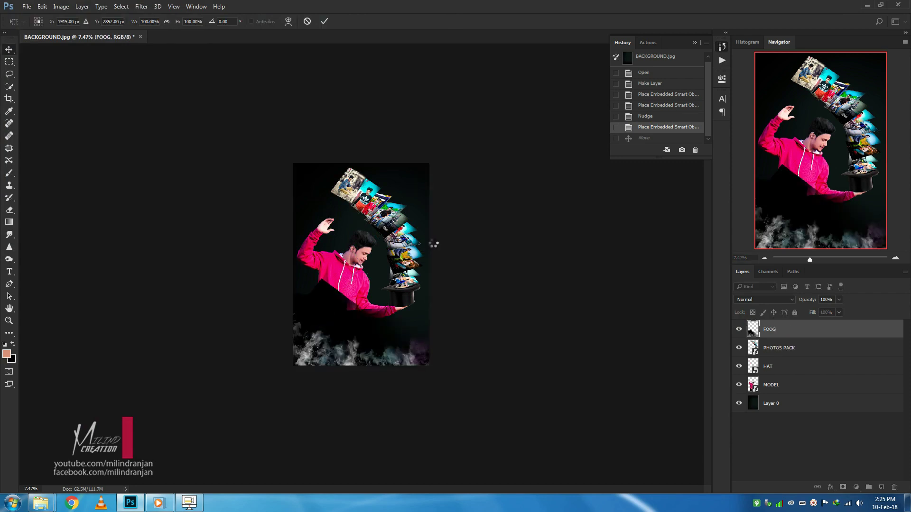
scroll(433, 244, "up", 1)
scroll(358, 402, "up", 2)
left_click_drag(358, 403, 361, 389)
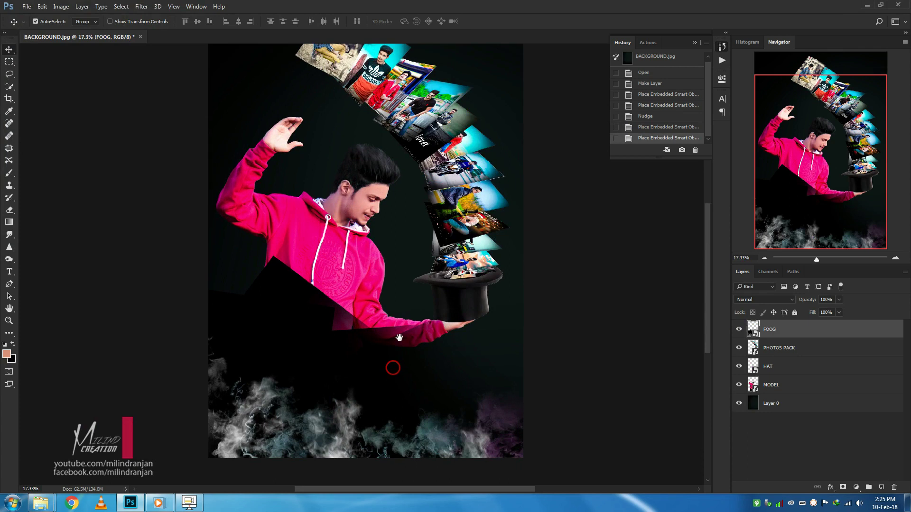
left_click(766, 300)
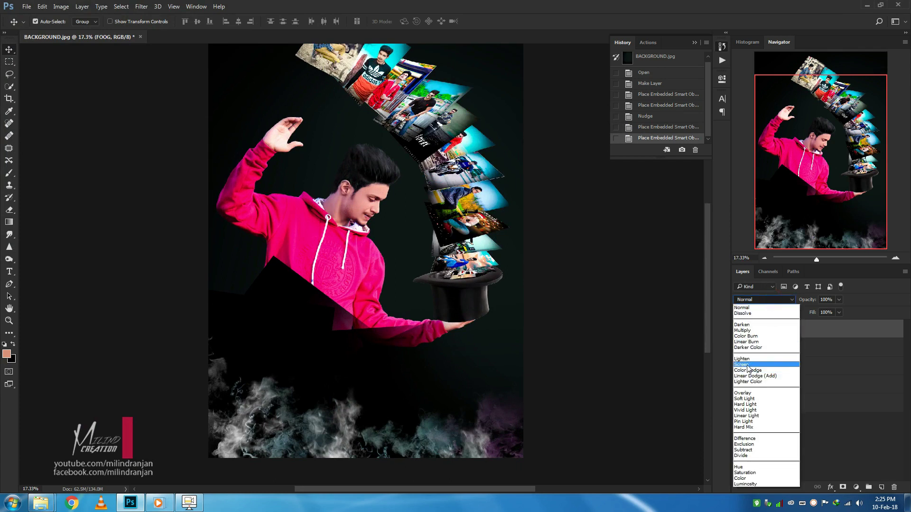
Step: Set the FOOG layer to Screen blending, compare its visibility, and rasterize it
left_click(750, 364)
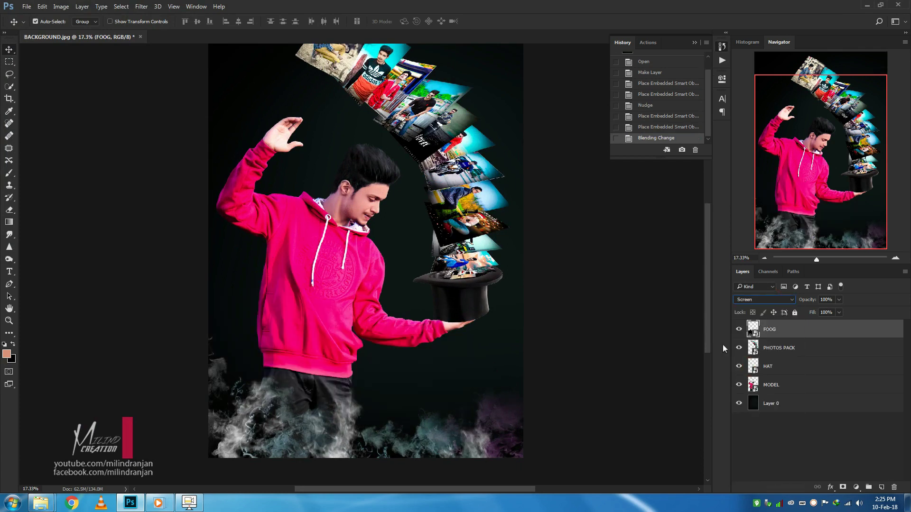
left_click(739, 329)
left_click(739, 329)
key("ctrl+minus")
key("ctrl+minus")
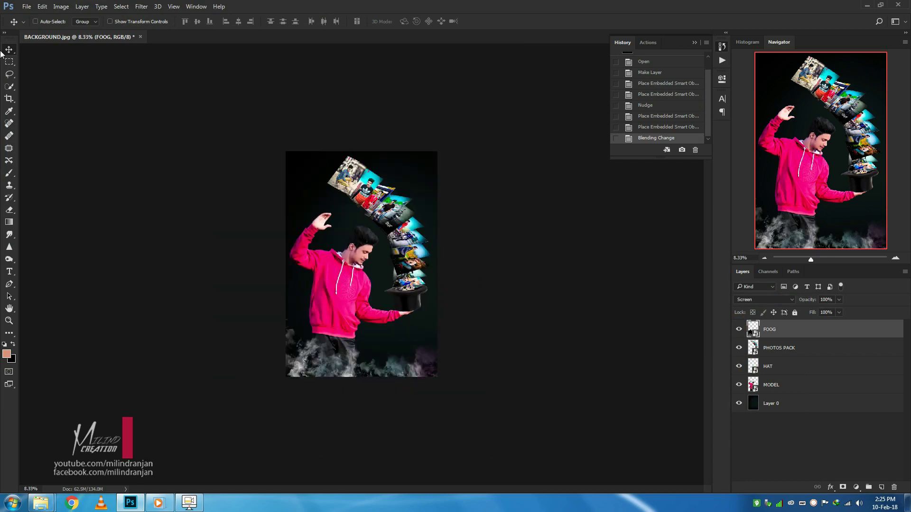
key("ctrl+plus")
key("ctrl+plus")
key("ctrl+plus")
key("ctrl+plus")
key("ctrl+minus")
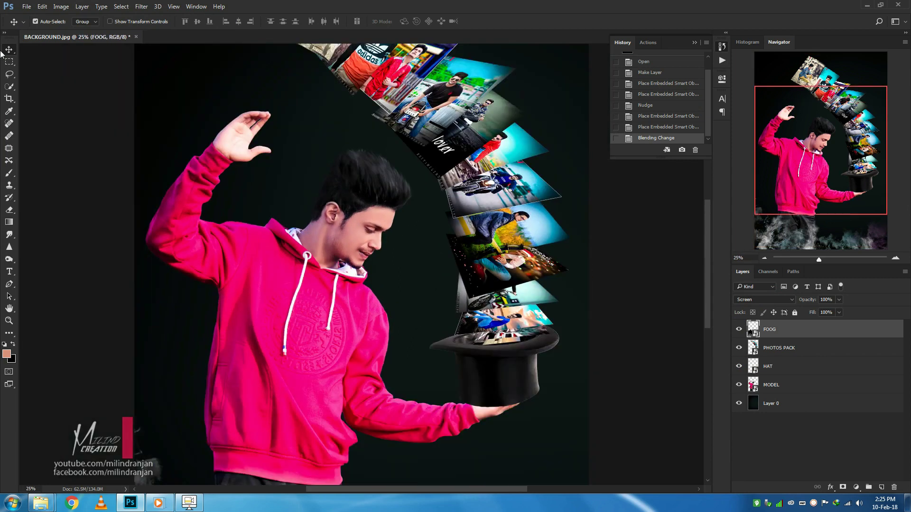
key("ctrl+minus")
key("ctrl+minus")
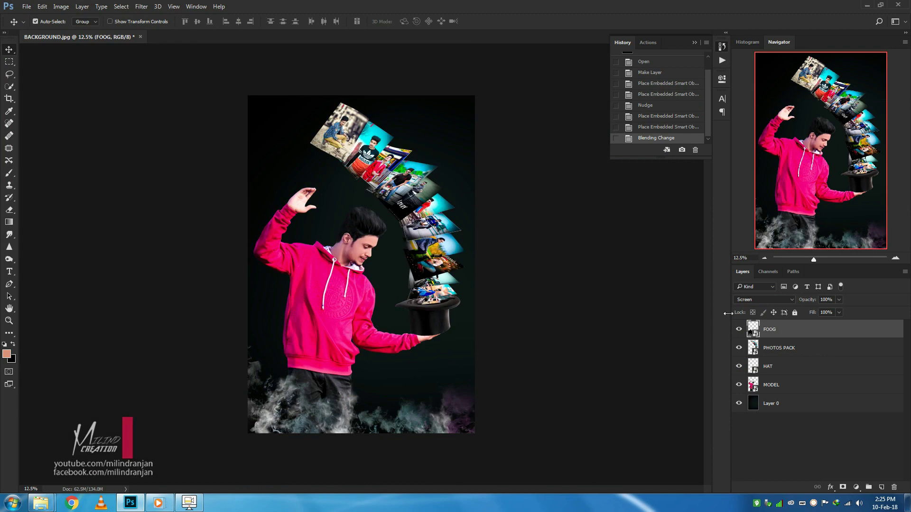
right_click(787, 331)
left_click(807, 221)
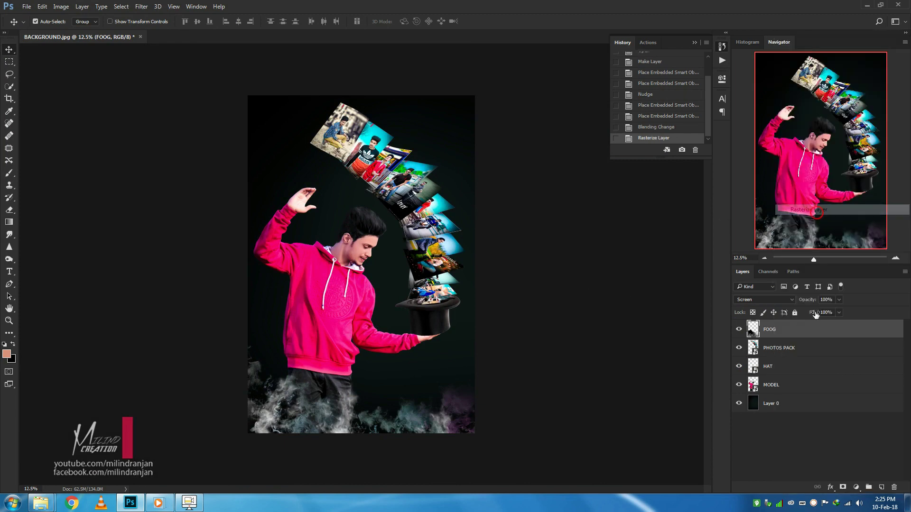
Step: Rasterize the PHOTOS PACK, HAT and MODEL layers one after another
right_click(798, 349)
left_click(705, 210)
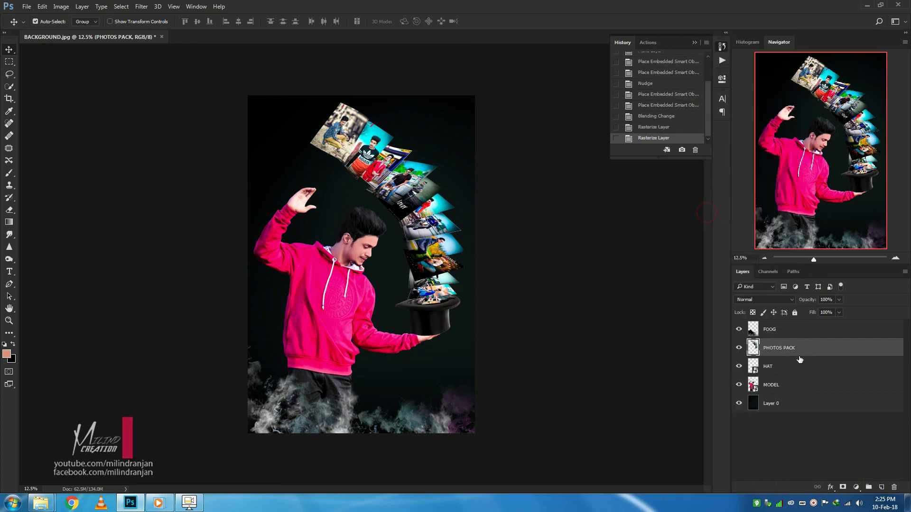
right_click(792, 361)
left_click(697, 209)
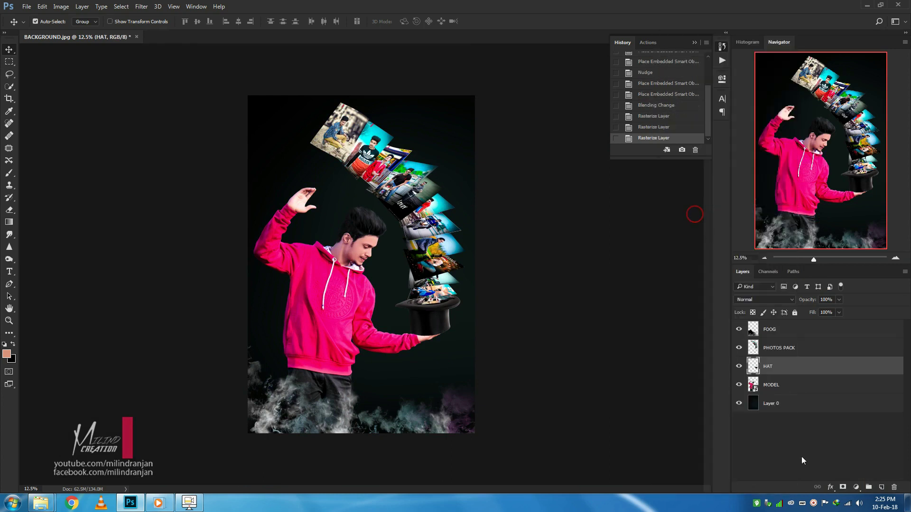
right_click(800, 391)
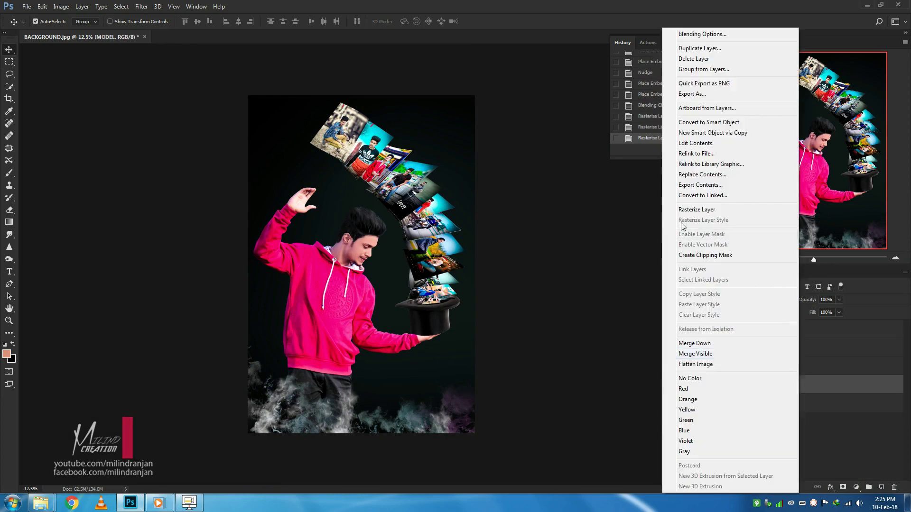
left_click(729, 209)
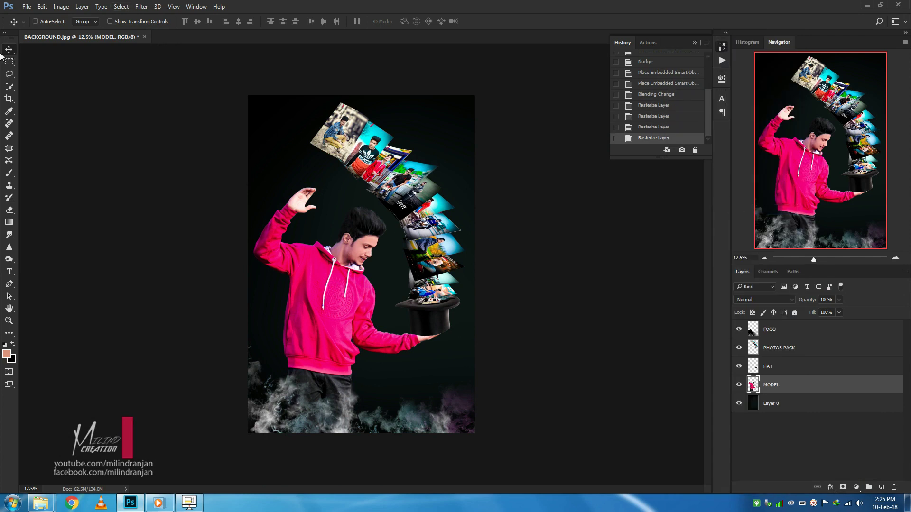
key("ctrl+plus")
key("ctrl+plus")
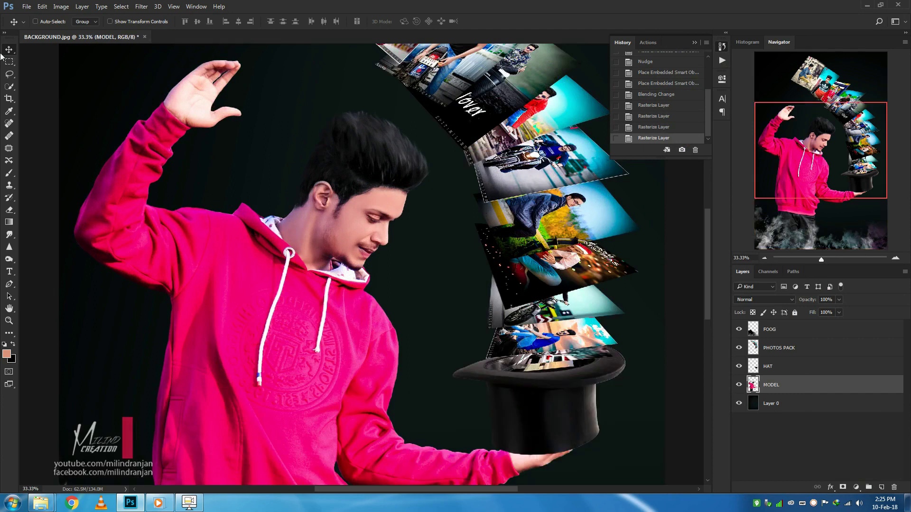
key("ctrl+minus")
key("ctrl+minus")
key("ctrl+minus")
key("ctrl+plus")
key("ctrl+plus")
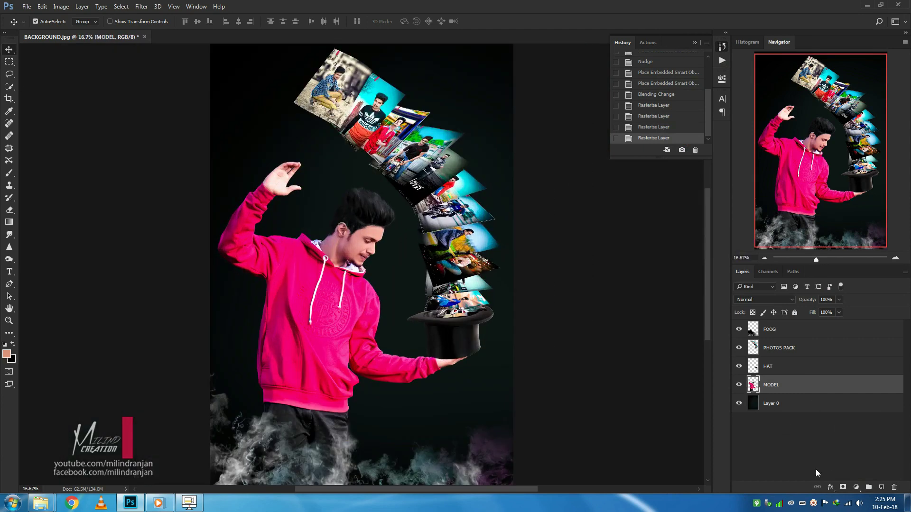
Step: Add a new layer above Layer 0 and pick the Brush with white foreground colour
left_click(782, 408)
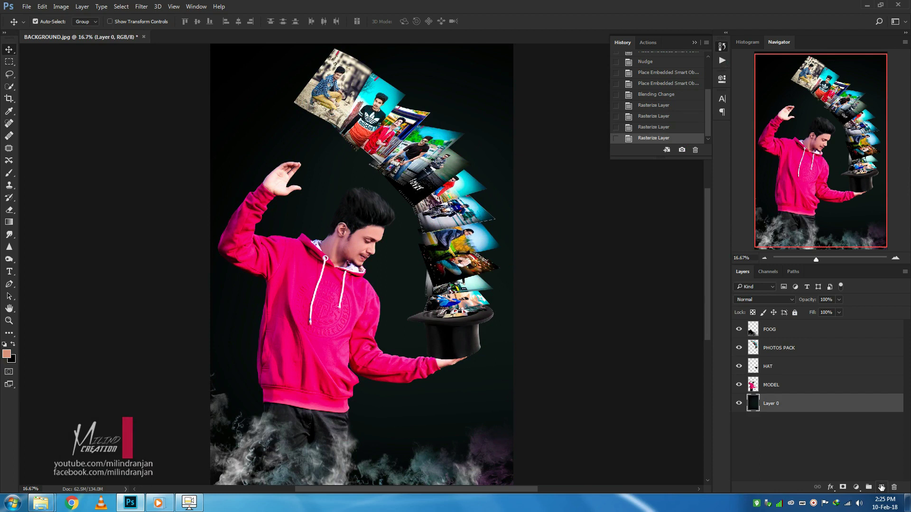
left_click(881, 487)
left_click(8, 173)
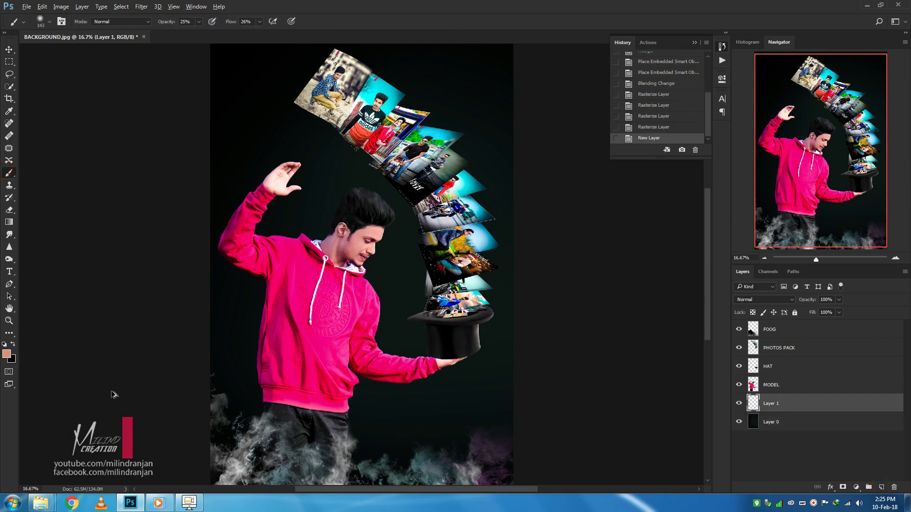
left_click(6, 354)
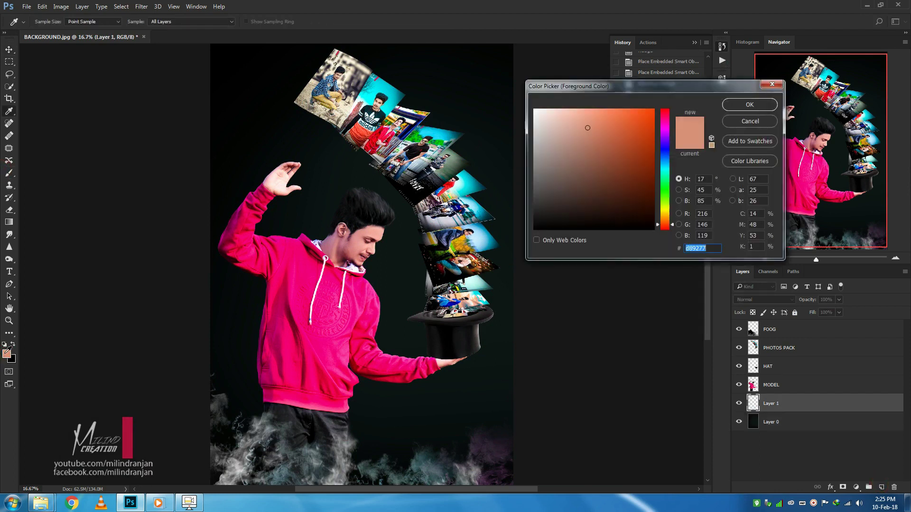
left_click_drag(536, 179, 515, 97)
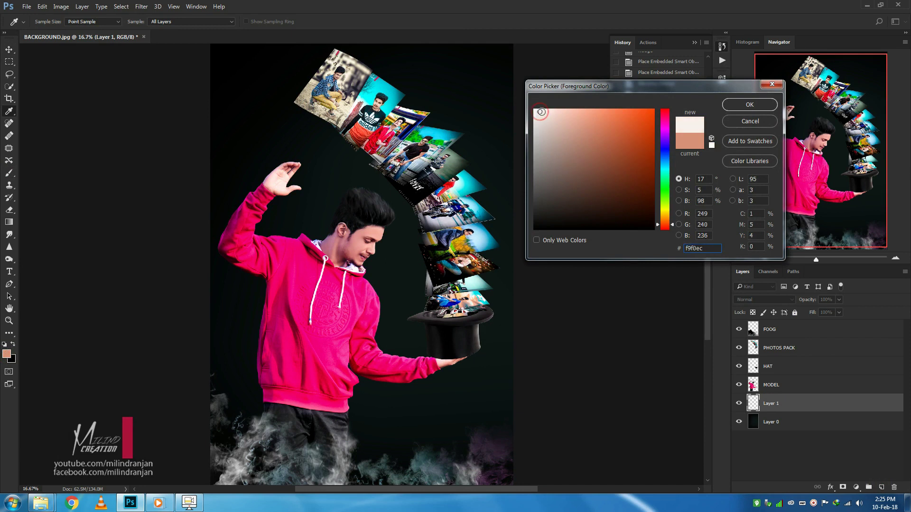
left_click(749, 105)
Step: Raise brush opacity to 100% and paint a soft white dot beside the man
key("b")
scroll(387, 256, "up", 3)
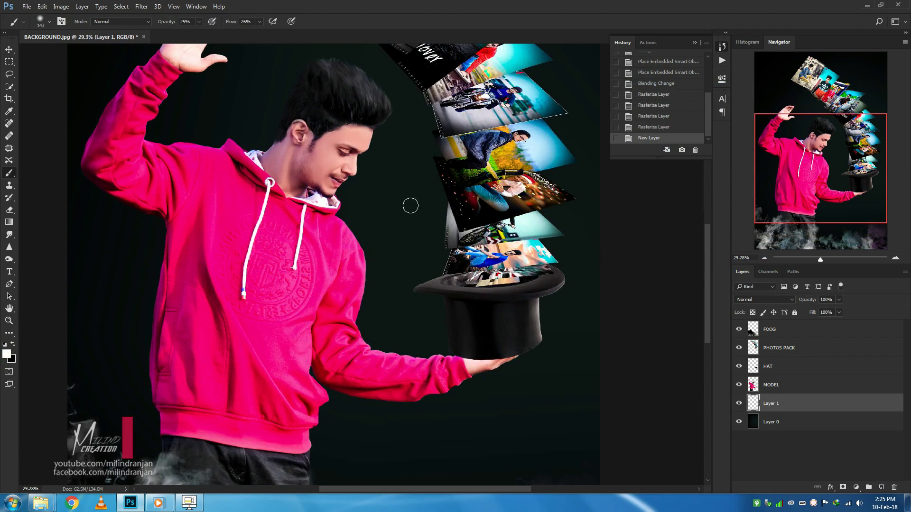
left_click_drag(159, 22, 331, 4)
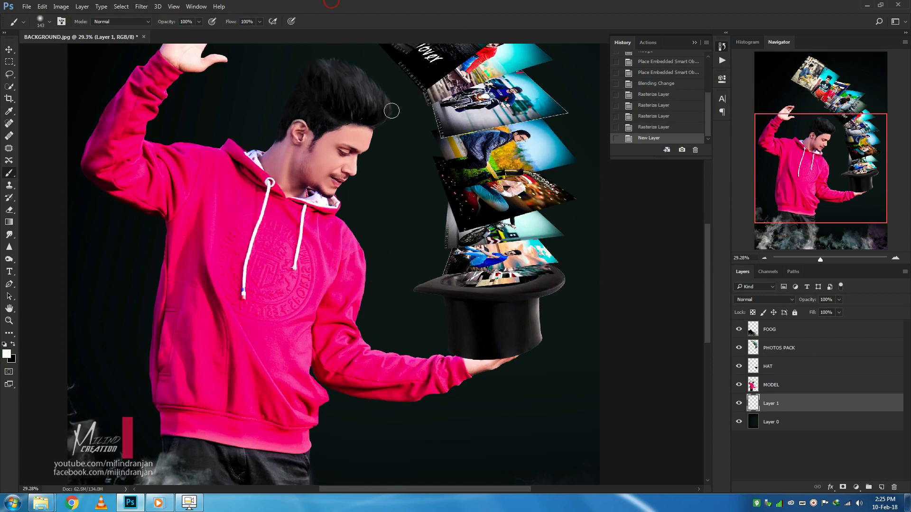
left_click(376, 231)
Step: Scale Layer 1's white dot into a large glow by the hat and shift it upward
key("ctrl+t")
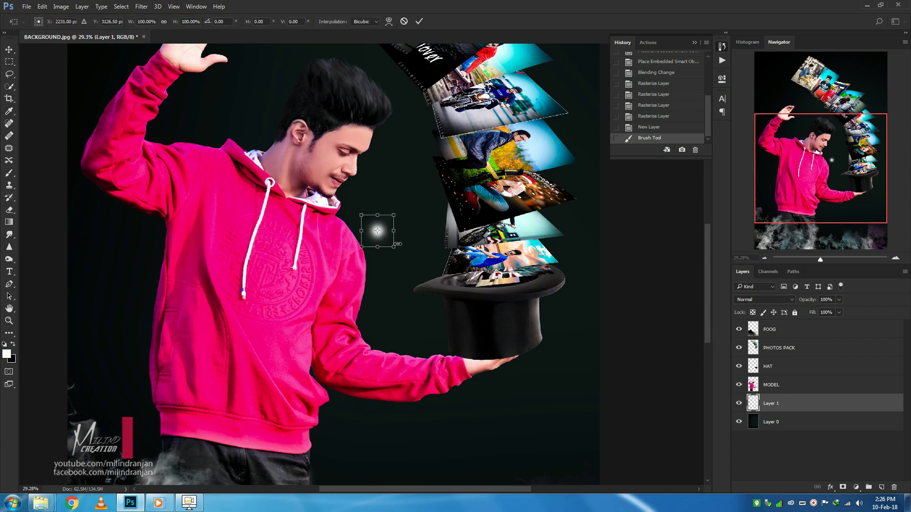
mouse_move(393, 245)
left_mouse_down()
mouse_move(471, 306)
mouse_move(494, 337)
left_mouse_up()
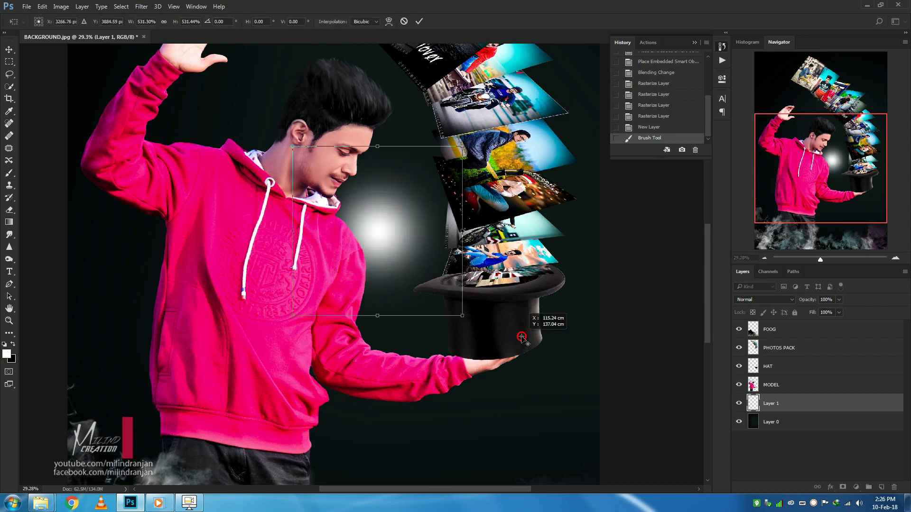
left_click_drag(523, 339, 389, 249)
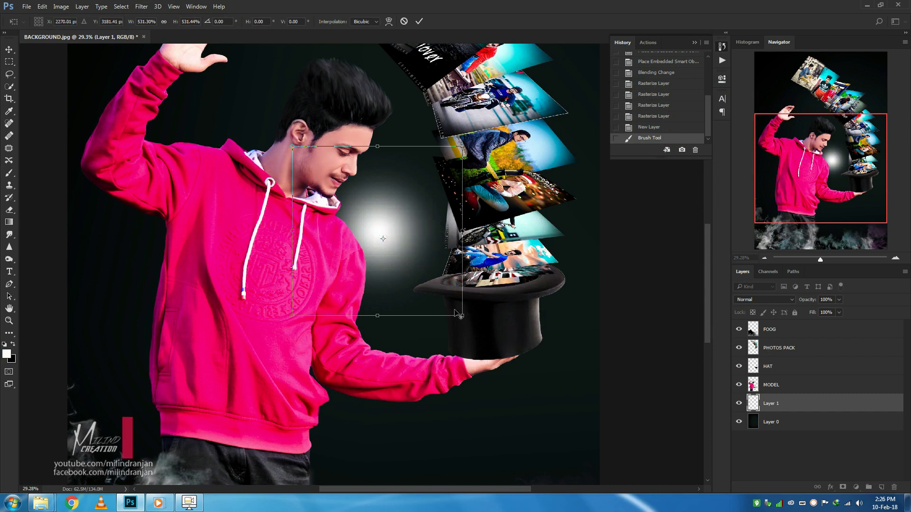
mouse_move(459, 313)
left_mouse_down()
mouse_move(510, 350)
mouse_move(515, 389)
left_mouse_up()
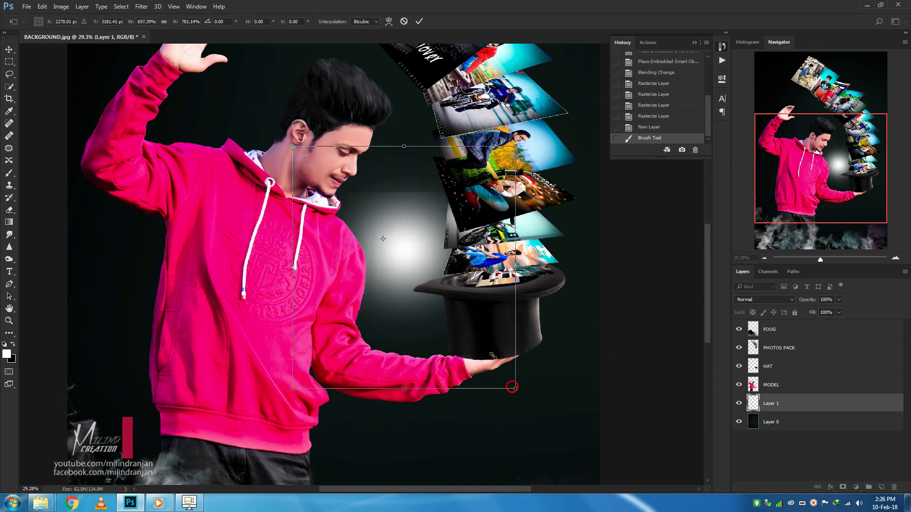
key("ctrl+0")
key("Return")
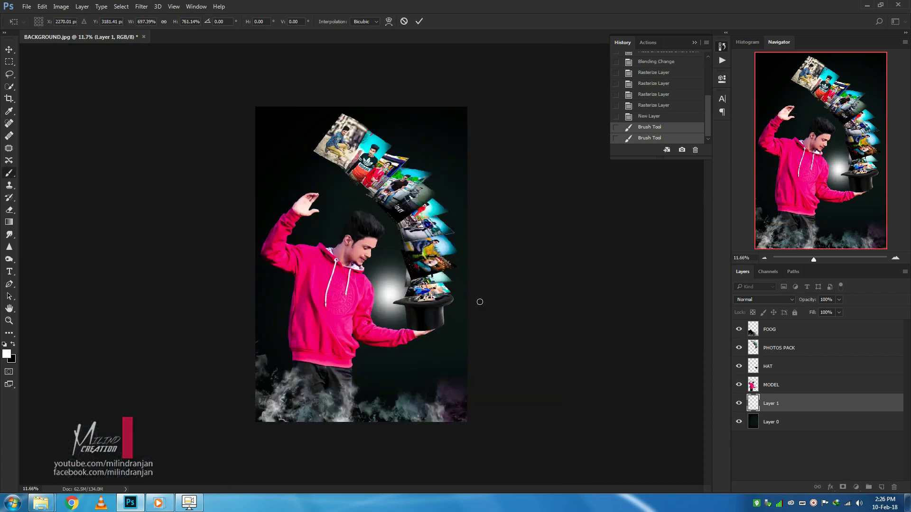
key("ctrl+0")
key("ctrl+t")
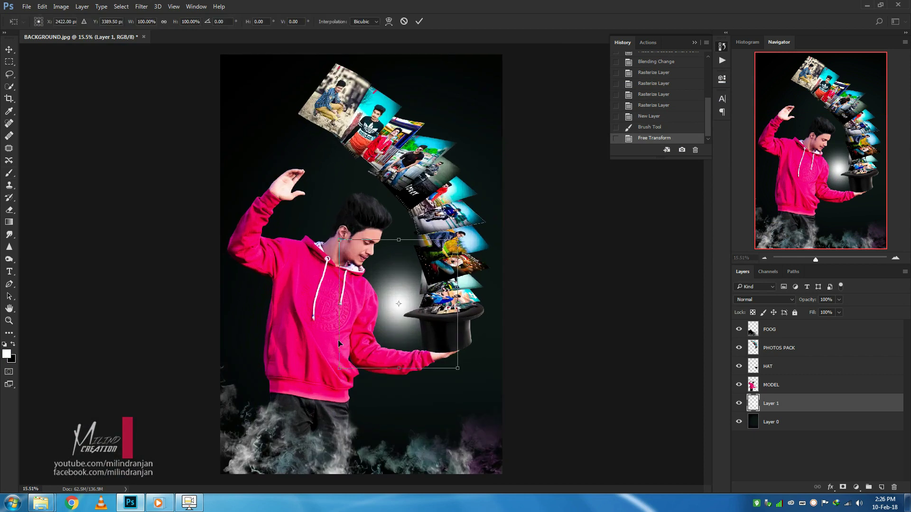
left_click_drag(425, 334, 514, 213)
Step: Warp the white glow so its sides and top bend along the photo arc above the hat
right_click(441, 240)
left_click(476, 316)
left_click_drag(437, 350, 436, 367)
left_click(498, 246)
left_click_drag(494, 250, 481, 262)
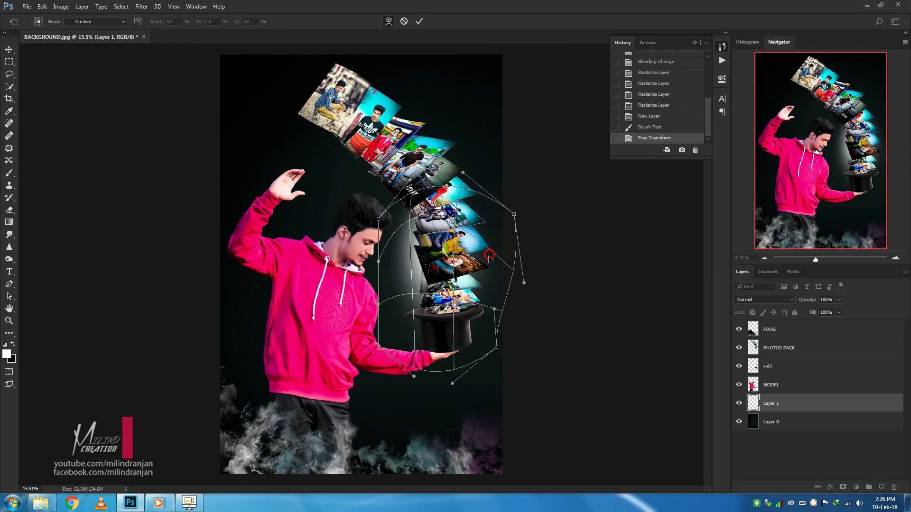
left_click_drag(426, 244, 393, 266)
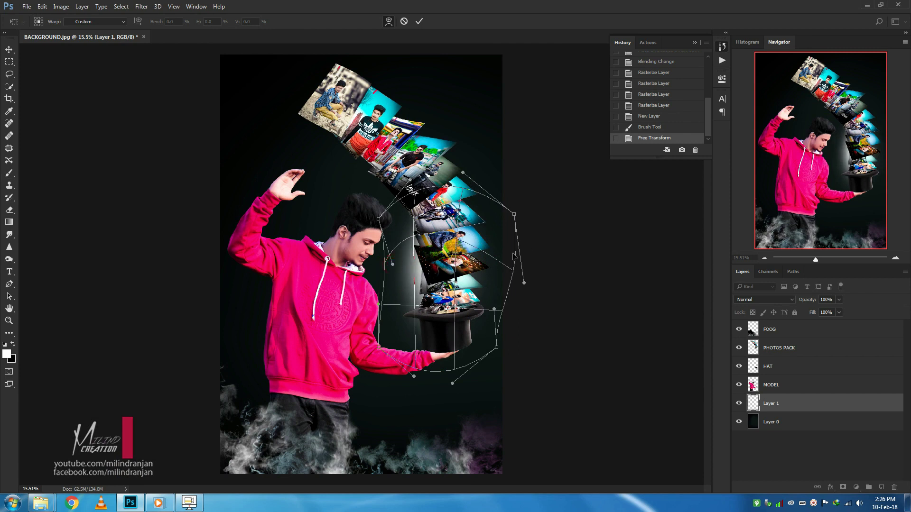
left_click_drag(512, 248, 511, 239)
left_click_drag(476, 334, 480, 332)
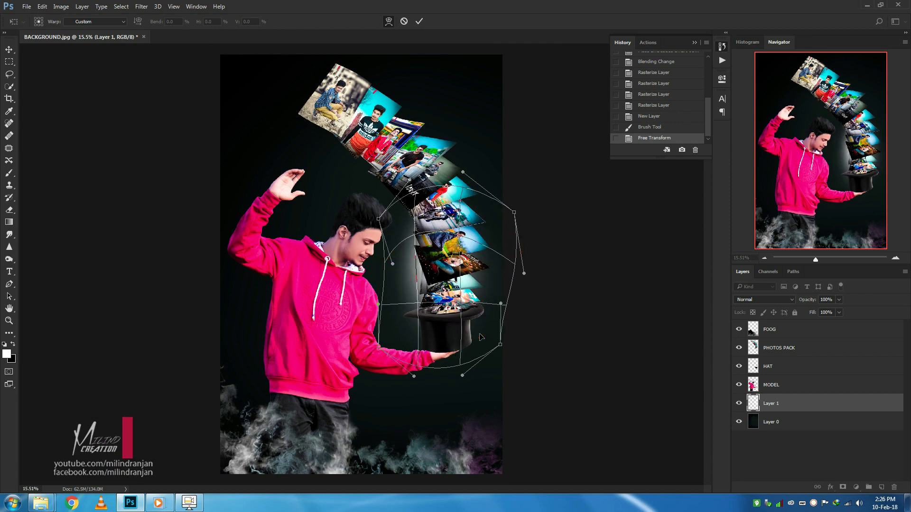
left_click_drag(502, 207, 504, 199)
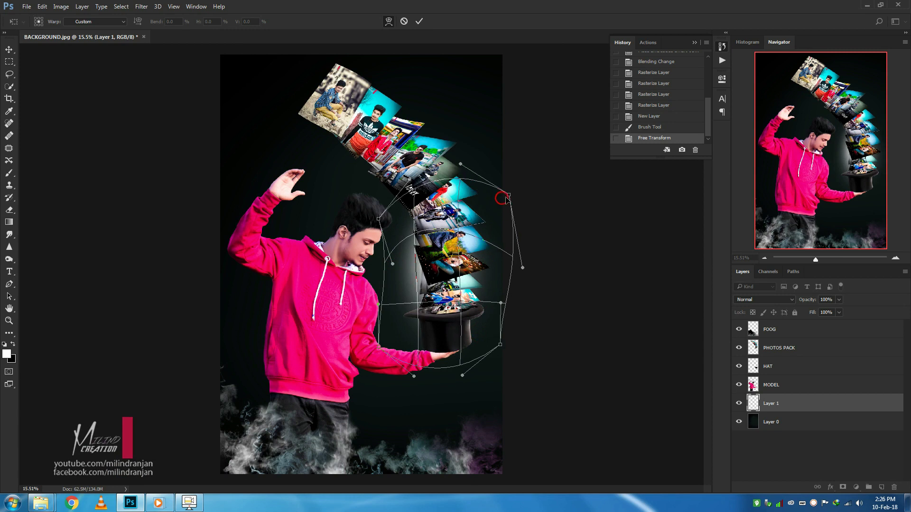
key("Return")
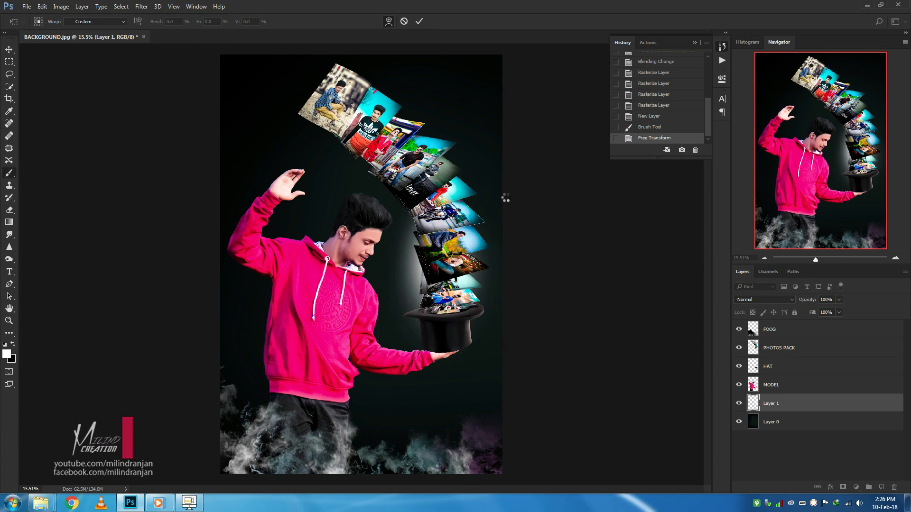
Step: Check the whole poster, then nudge the warped glow slightly into position with a free transform
key("ctrl+minus")
key("ctrl+minus")
key("ctrl+minus")
key("ctrl+plus")
key("ctrl+plus")
key("ctrl+plus")
key("ctrl+plus")
key("ctrl+minus")
key("ctrl+minus")
key("ctrl+t")
mouse_move(473, 274)
left_mouse_down()
mouse_move(483, 280)
mouse_move(450, 264)
mouse_move(480, 264)
left_mouse_up()
key("Return")
Step: Lower the glow layer's opacity to 54%
key("b")
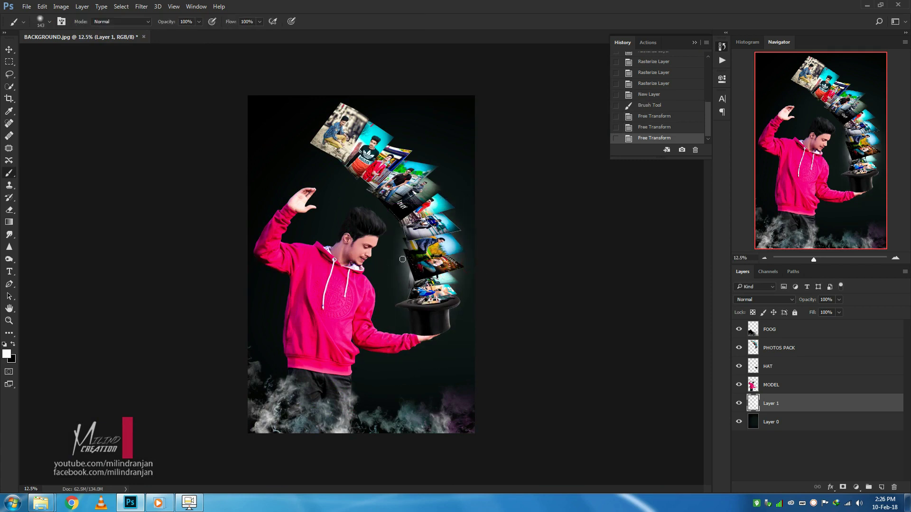
scroll(399, 261, "up", 5)
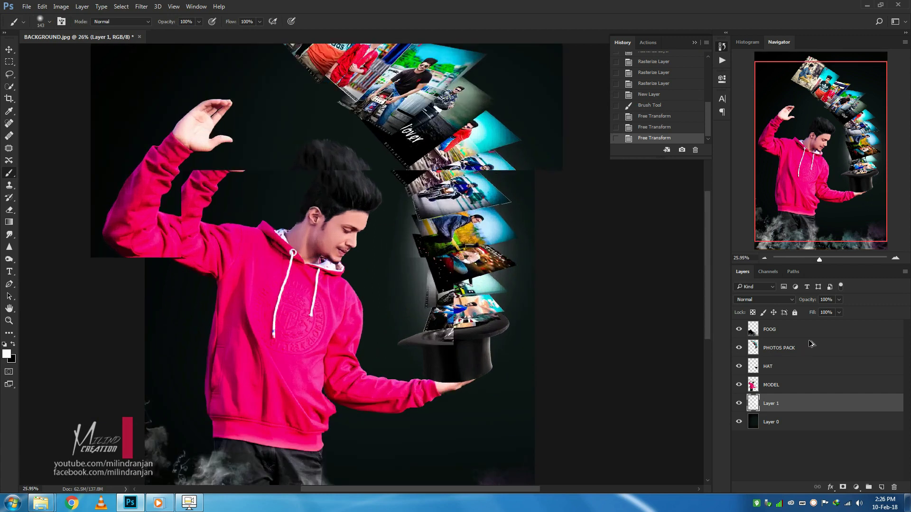
left_click_drag(829, 310, 821, 310)
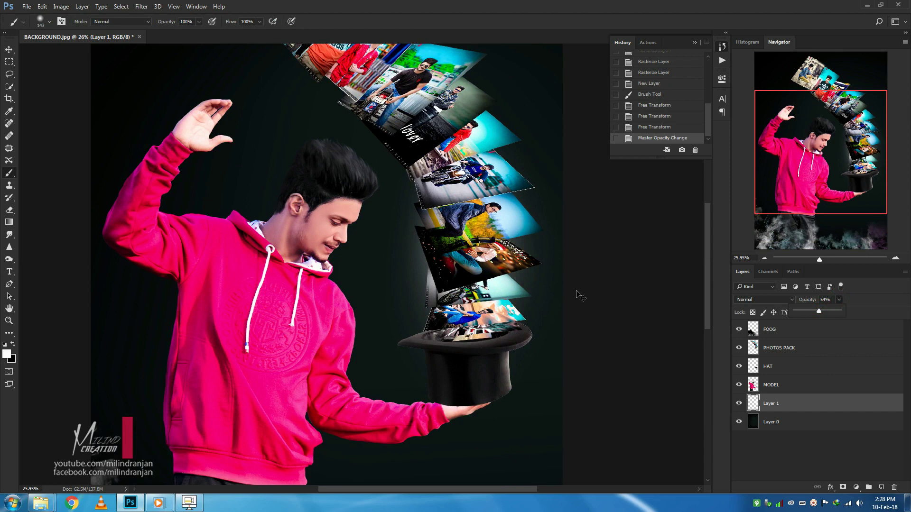
Step: Stretch the glow wider to both sides, lower it slightly, and nudge it left
key("ctrl+t")
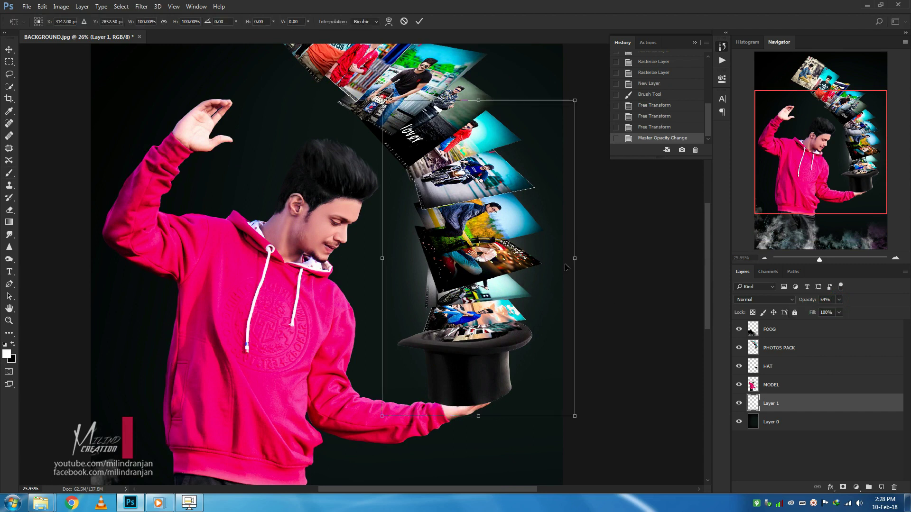
left_click_drag(575, 258, 591, 258)
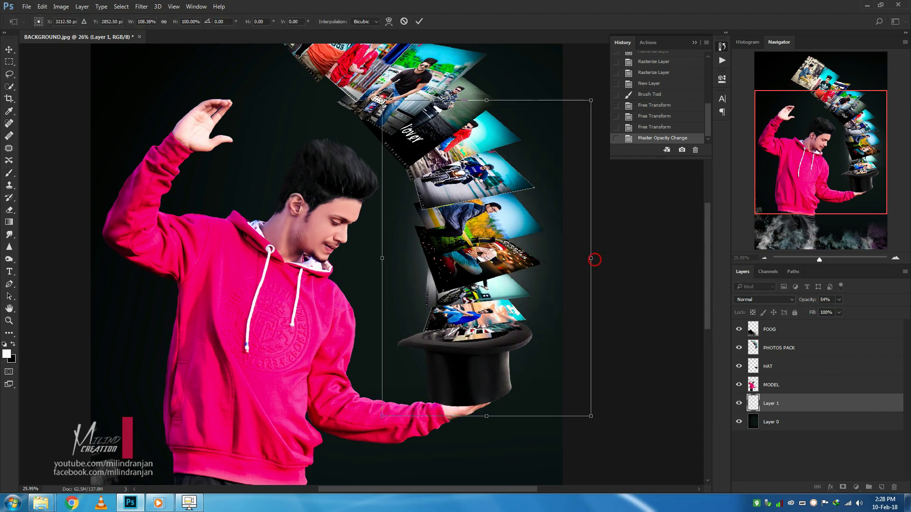
left_click_drag(382, 258, 360, 261)
left_click_drag(456, 278, 465, 289)
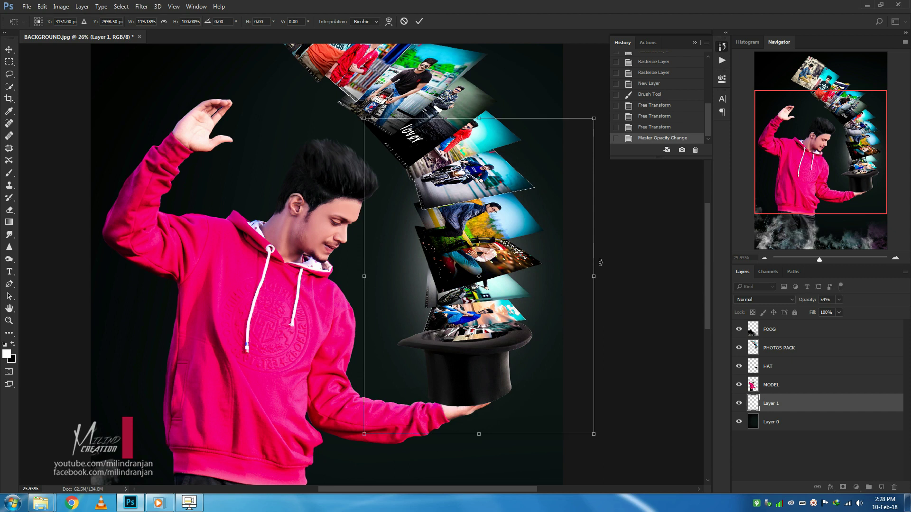
key("Left")
key("Left")
key("Left")
key("Left")
key("Left")
key("Left")
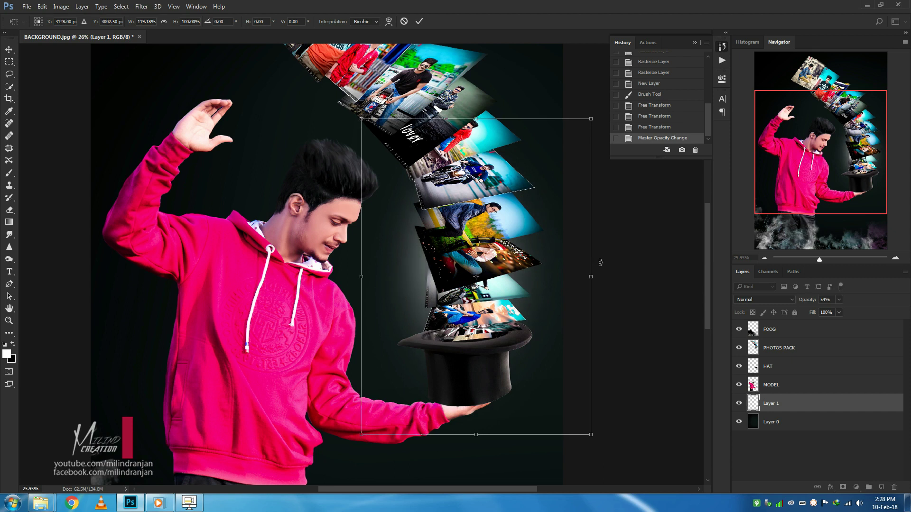
key("Return")
key("b")
key("ctrl+minus")
key("ctrl+minus")
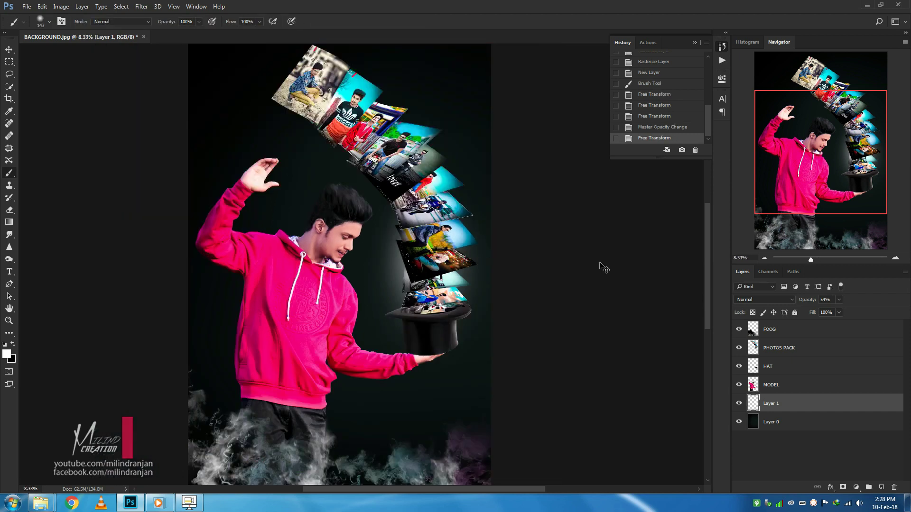
Step: Toggle the glow and FOOG smoke layers off and on to compare the poster
key("ctrl+minus")
key("ctrl+minus")
key("ctrl+minus")
key("ctrl+plus")
key("ctrl+plus")
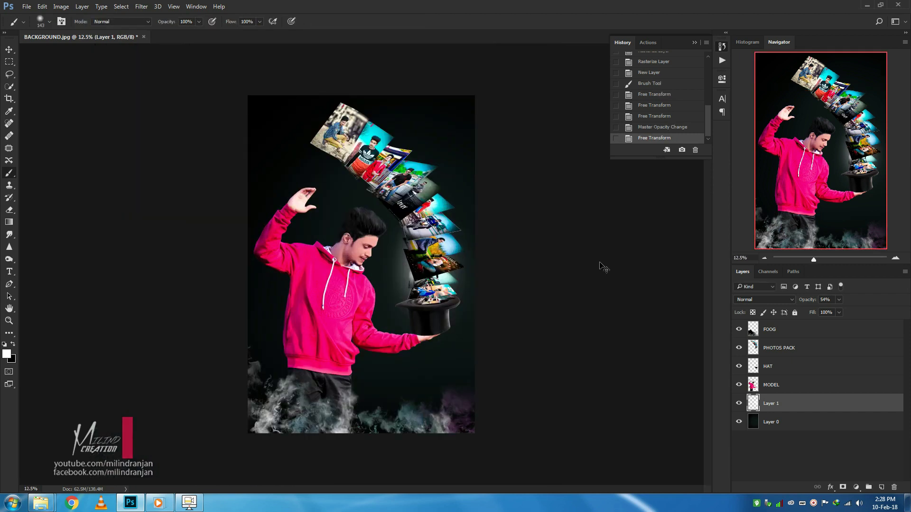
key("ctrl+plus")
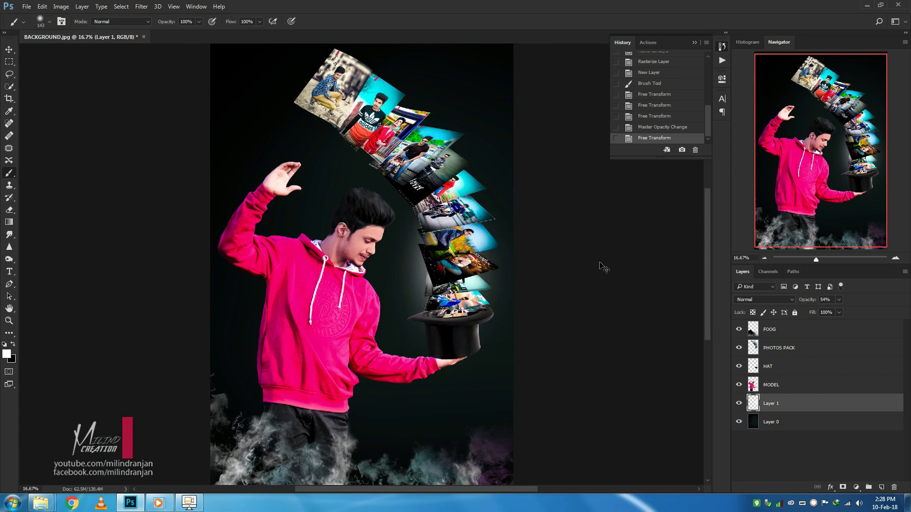
key("ctrl+minus")
key("ctrl+minus")
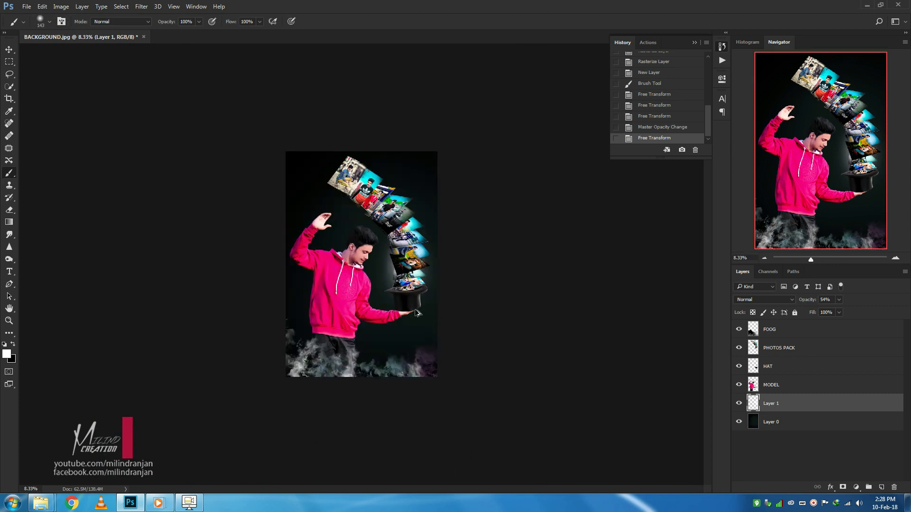
scroll(416, 315, "up", 1)
scroll(416, 266, "up", 1)
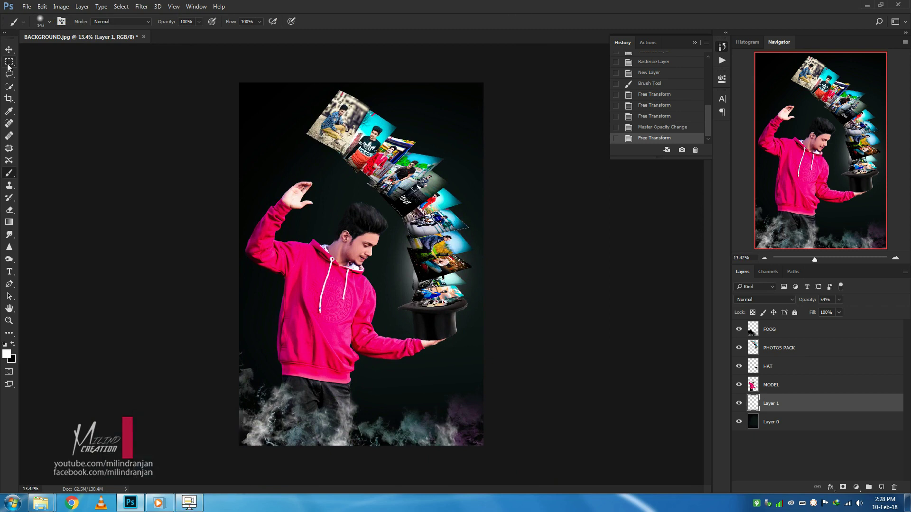
left_click(9, 49)
key("ctrl+plus")
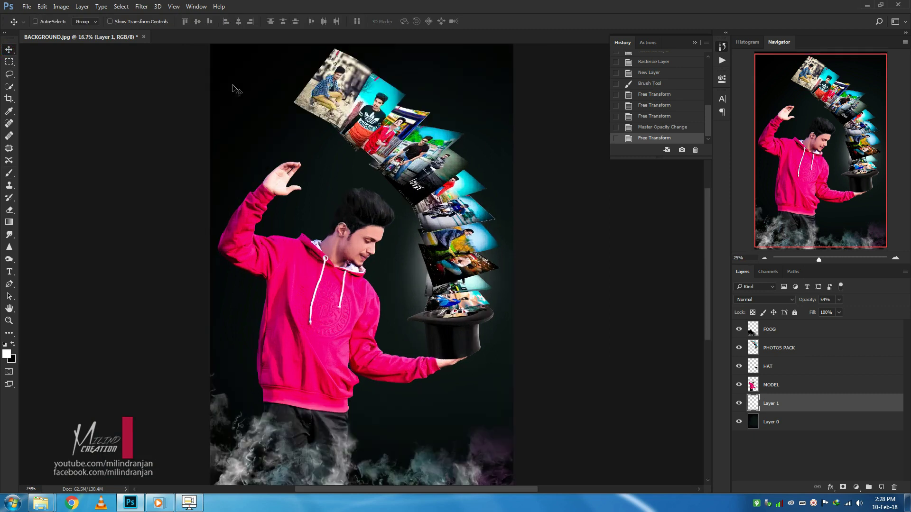
key("ctrl+plus")
key("ctrl+minus")
key("ctrl+minus")
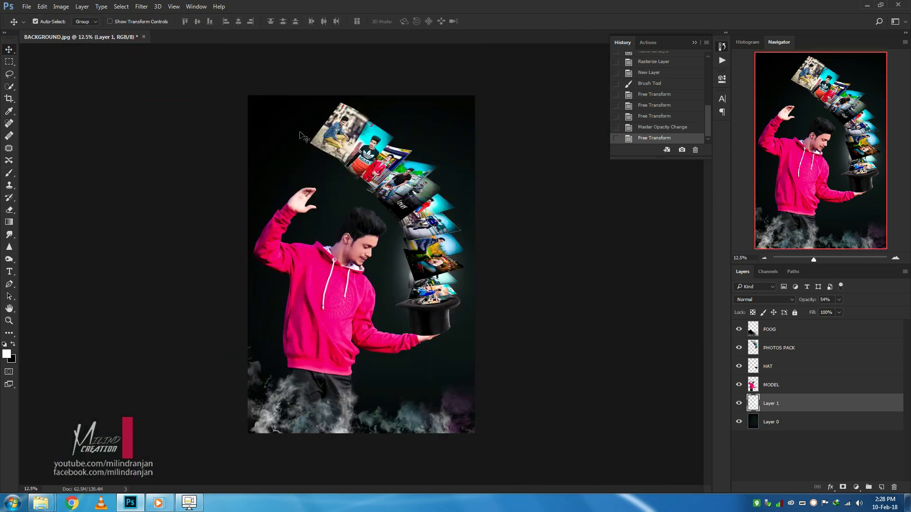
left_click(738, 404)
left_click(738, 329)
Step: Add a new layer above FOOG and stamp all visible layers into it as Layer 2
left_click(817, 332)
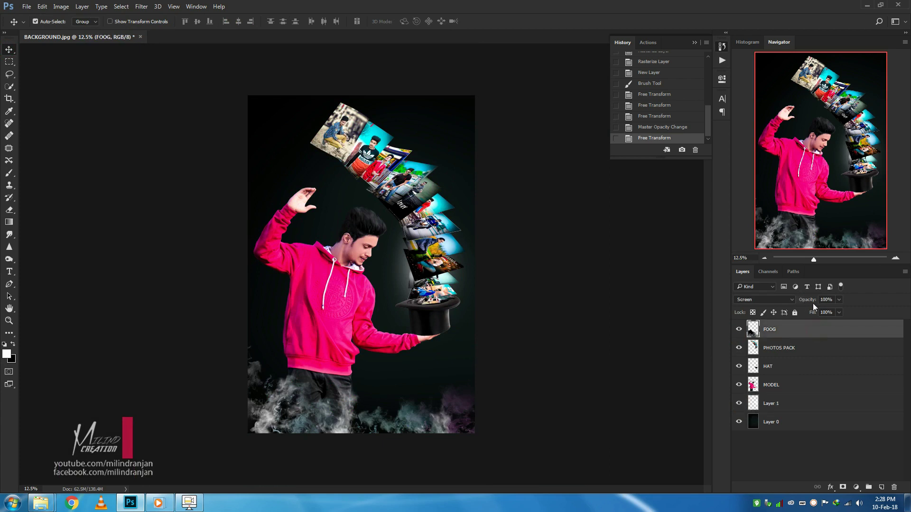
left_click(880, 488)
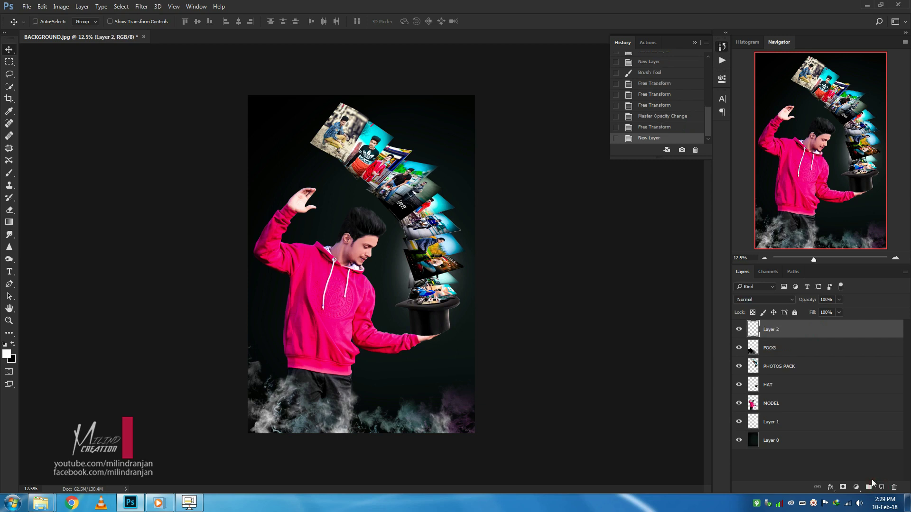
key("ctrl+shift+alt+e")
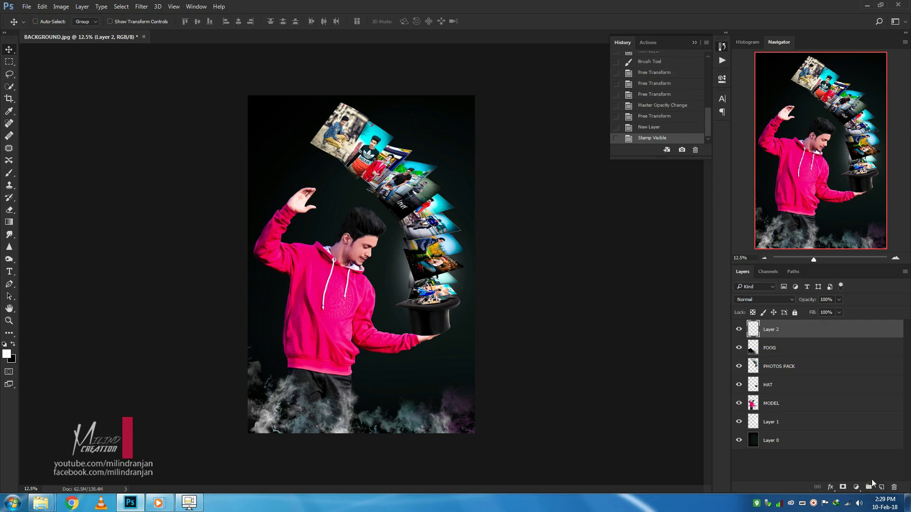
Step: Duplicate Layer 2 and open the copy in the Camera Raw Filter
key("ctrl+j")
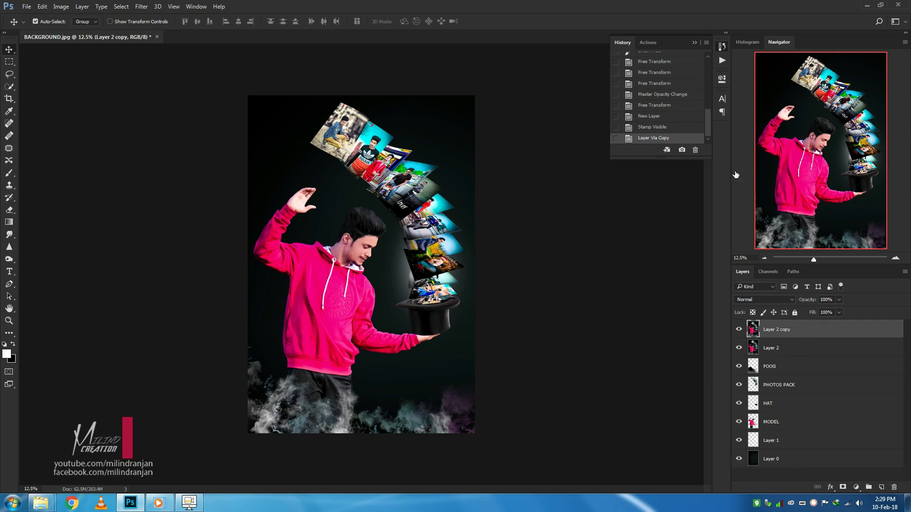
left_click(142, 7)
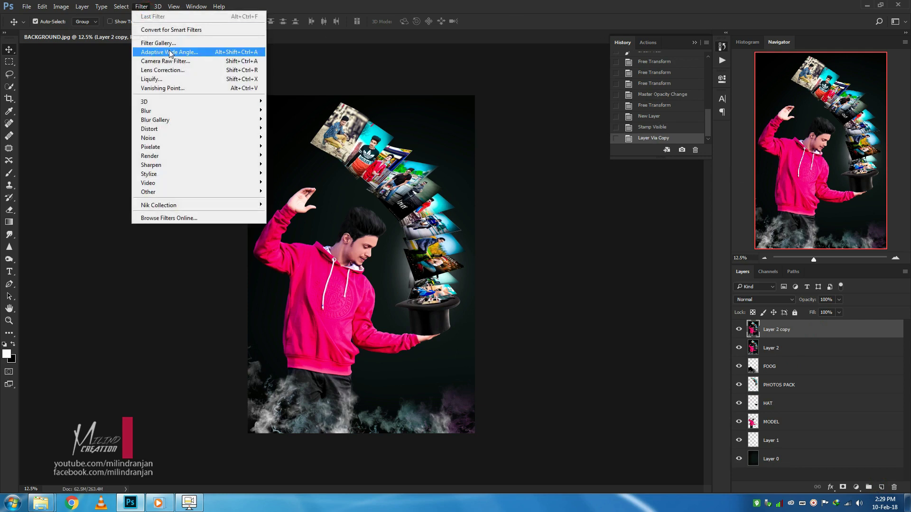
left_click(182, 61)
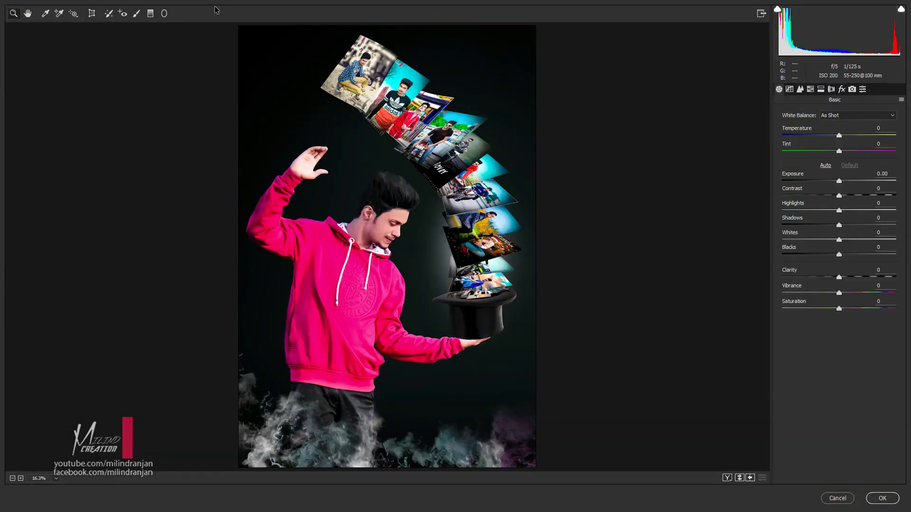
Step: Add a subtle dark Post Crop Vignetting amount in the Effects panel
left_click(842, 89)
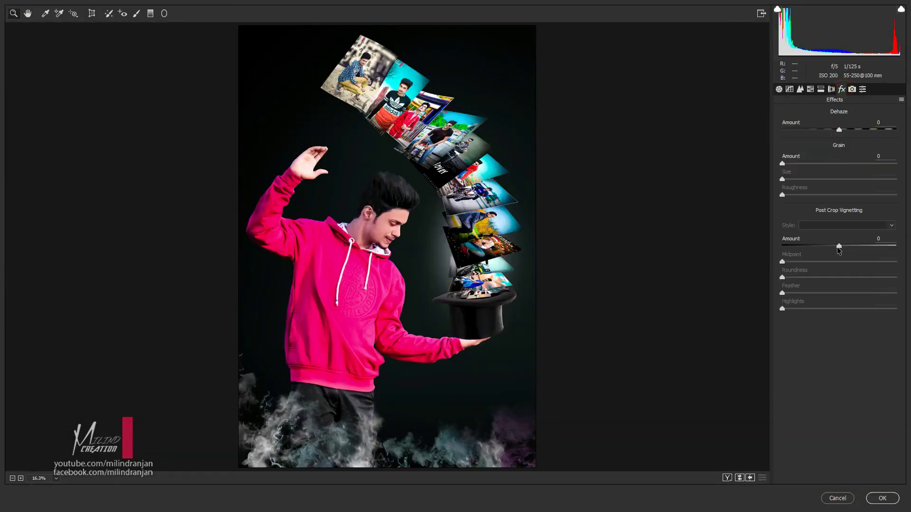
left_click_drag(839, 246, 828, 246)
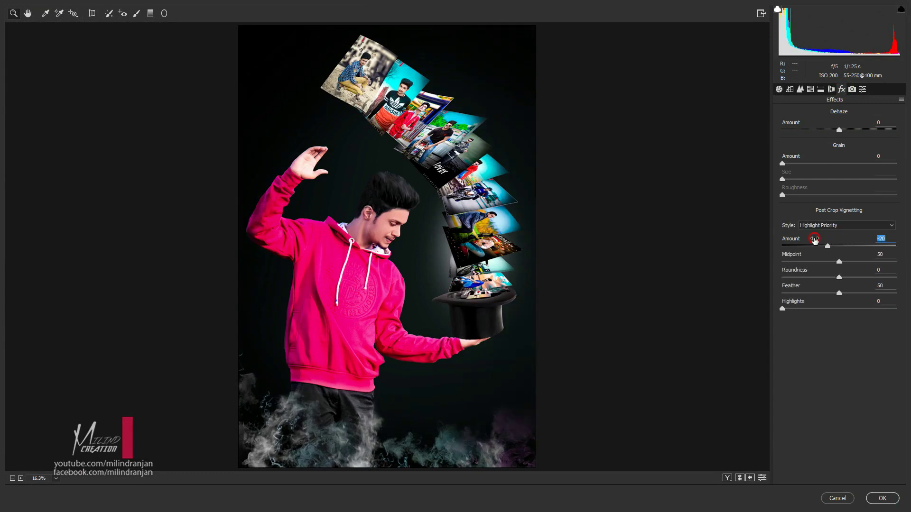
left_click(814, 246)
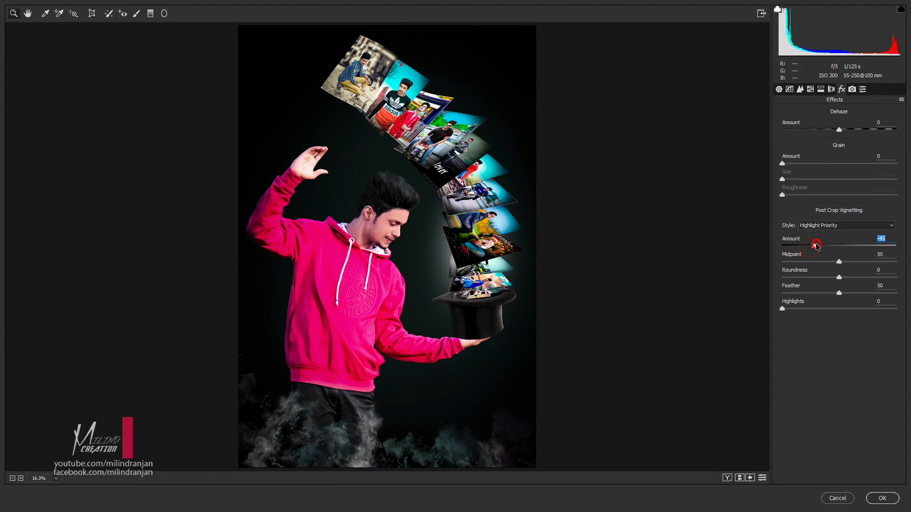
left_click_drag(816, 246, 836, 245)
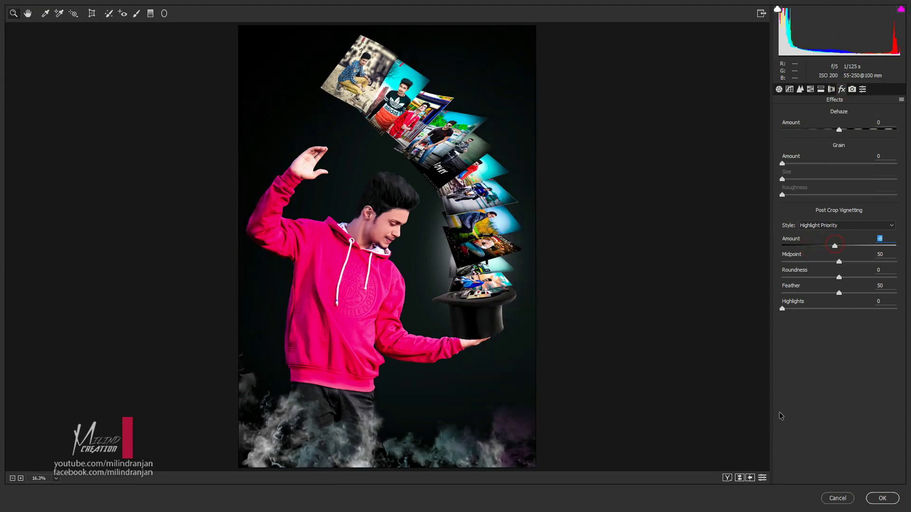
Step: Set Blacks to -1 and Vibrance to +15 in the Basic panel
left_click(779, 90)
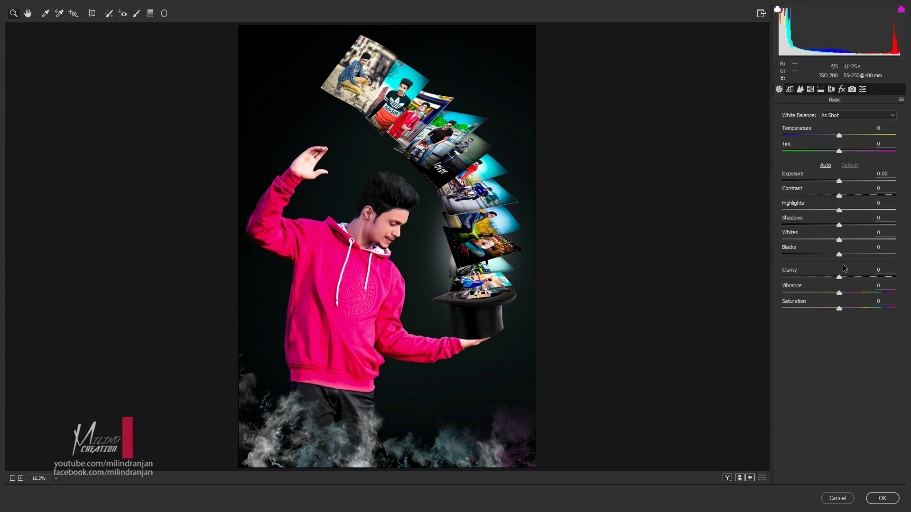
left_click_drag(842, 253, 835, 254)
left_click_drag(840, 294, 842, 277)
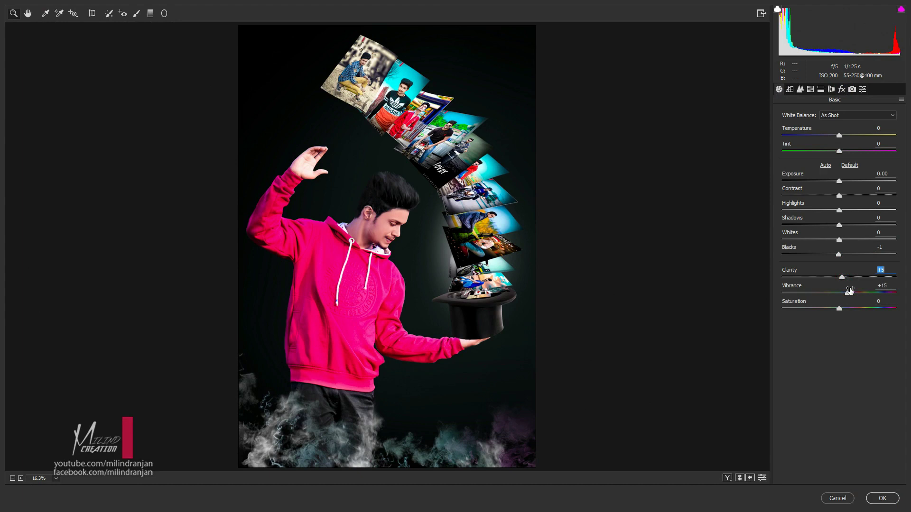
left_click(799, 89)
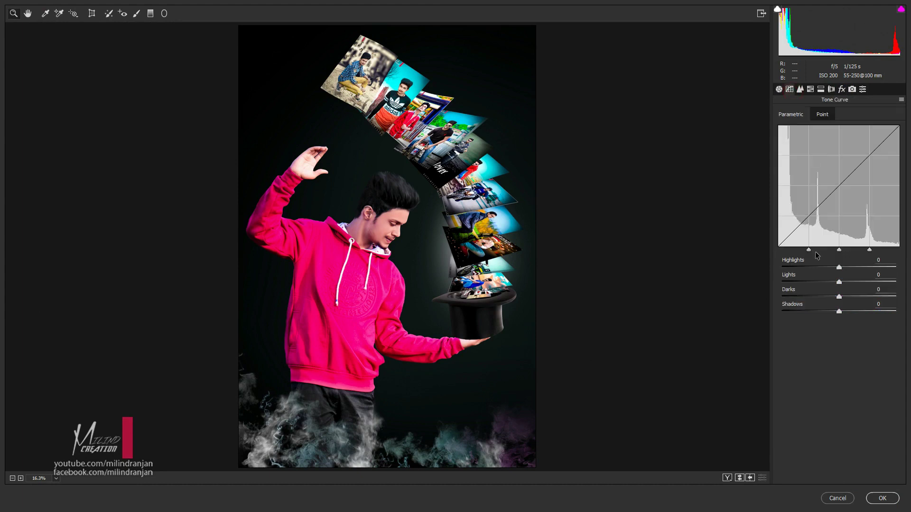
Step: Set sharpening amount to 37 with lower detail, and luminance noise reduction to 9
left_click(800, 89)
left_click(792, 207)
left_click_drag(802, 128, 809, 128)
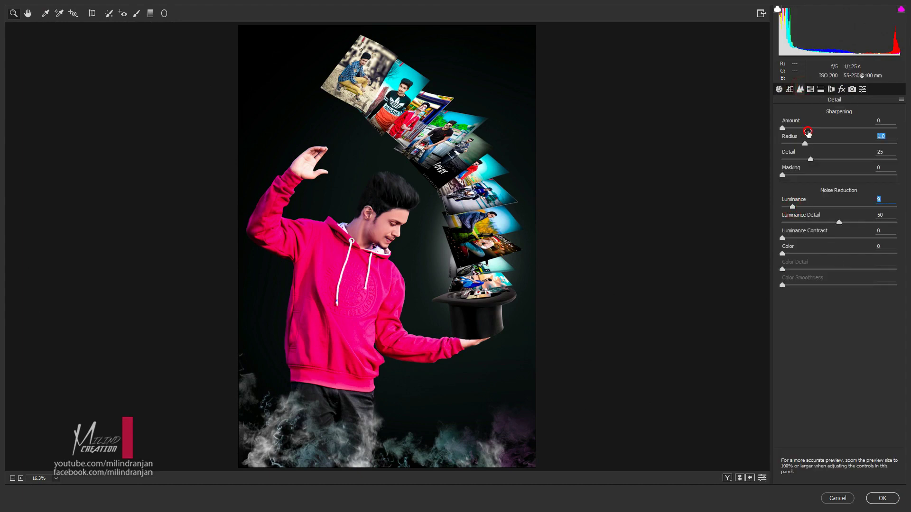
left_click(784, 159)
Step: Raise the Blue Primary saturation to +26 in Camera Calibration
left_click(779, 90)
left_click(851, 89)
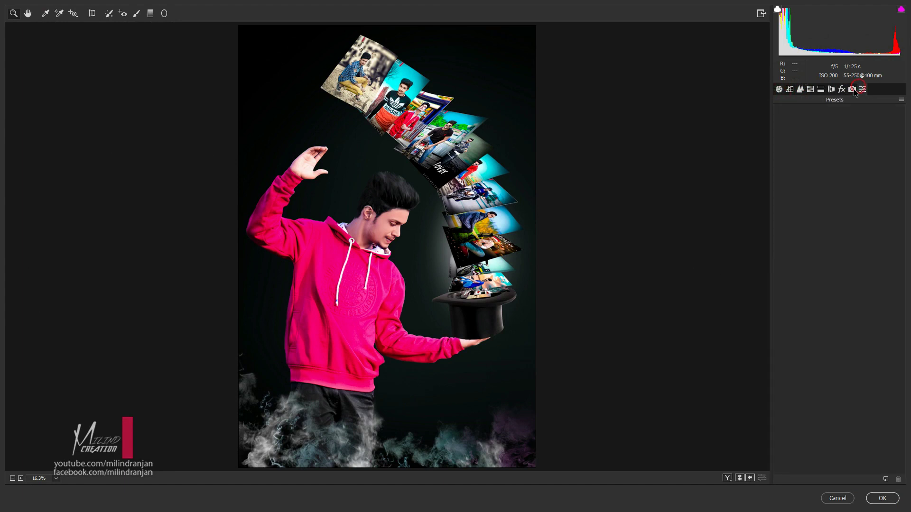
left_click_drag(838, 283, 851, 281)
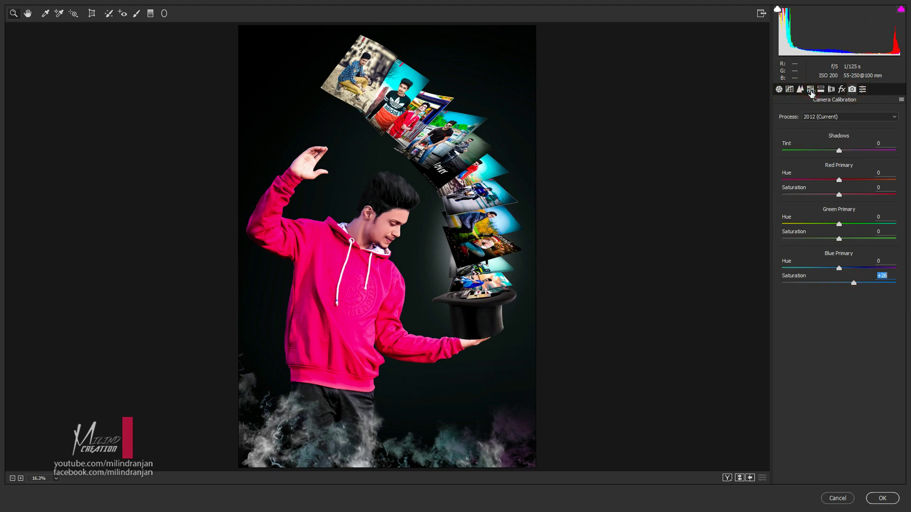
Step: Reduce orange saturation to -9 in HSL and apply the Camera Raw Filter
left_click(810, 89)
left_click(813, 129)
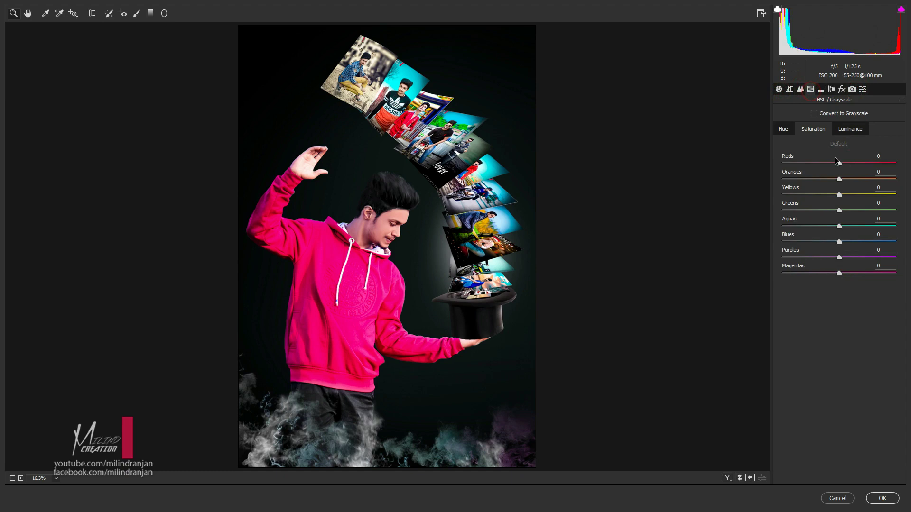
left_click_drag(838, 175, 836, 173)
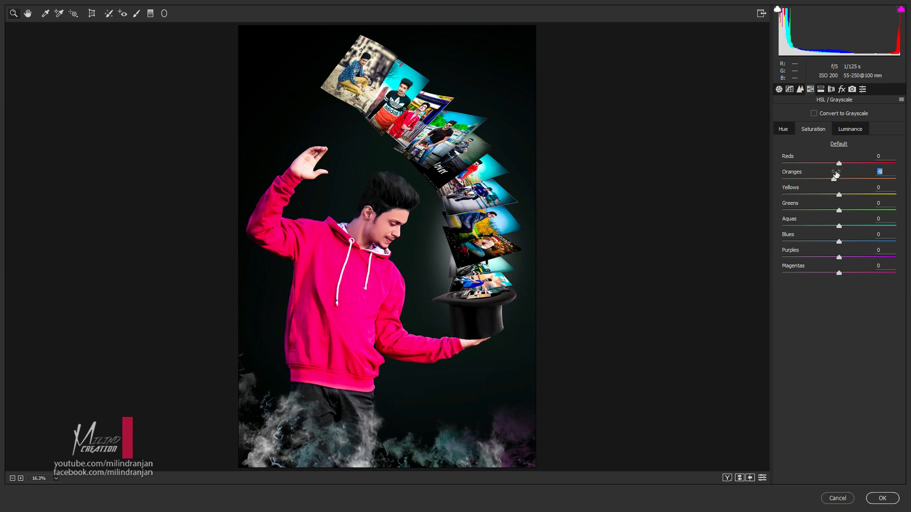
left_click(890, 501)
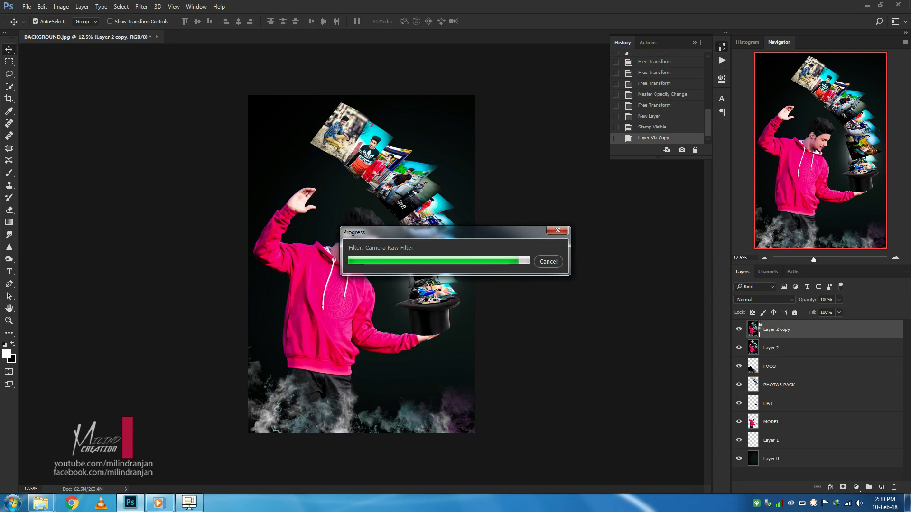
Step: Delete the filtered Layer 2 copy and the merged Layer 2
left_click(738, 330)
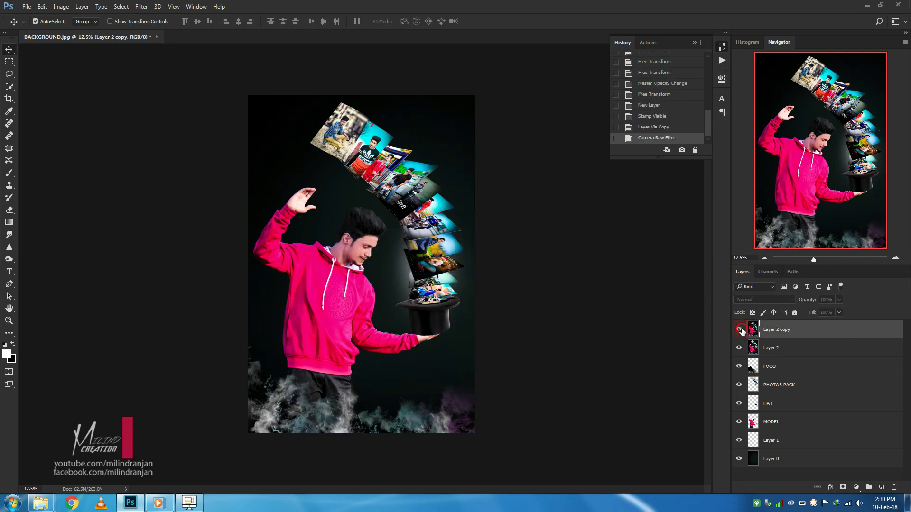
key("Delete")
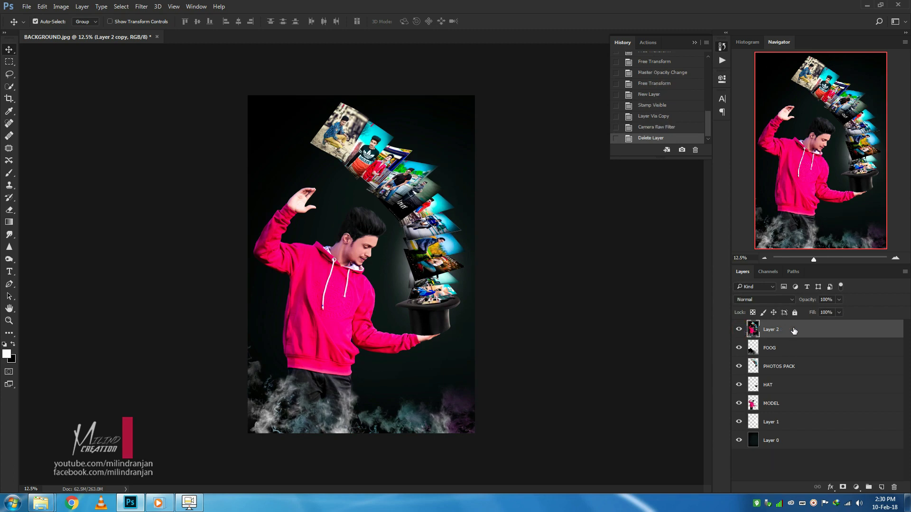
key("Delete")
Step: Add a new empty layer above MODEL and zoom in on the hat and hand
left_click(776, 392)
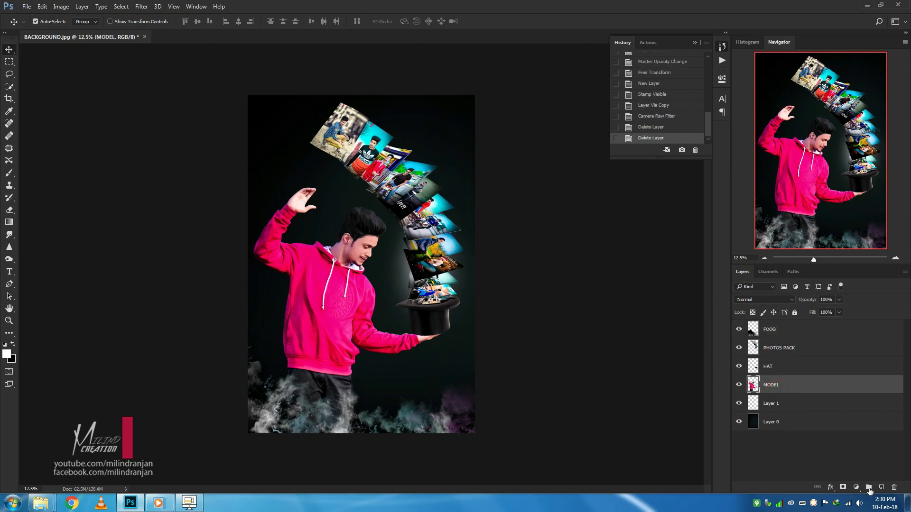
left_click(882, 487)
scroll(423, 359, "up", 5)
scroll(423, 359, "up", 2)
scroll(459, 372, "up", 1)
left_click_drag(446, 420, 501, 340)
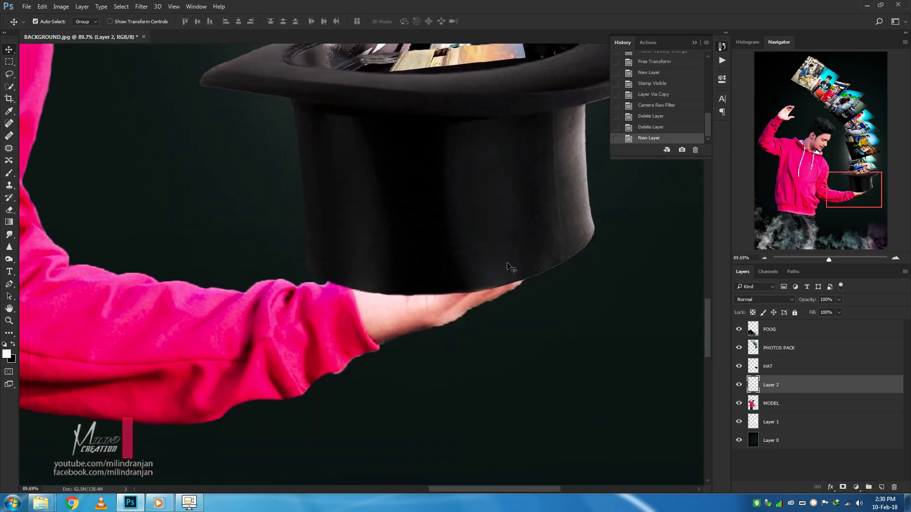
left_click(11, 174)
Step: Set a 50 px brush at about 15% hardness with black as the colour
scroll(354, 309, "up", 2)
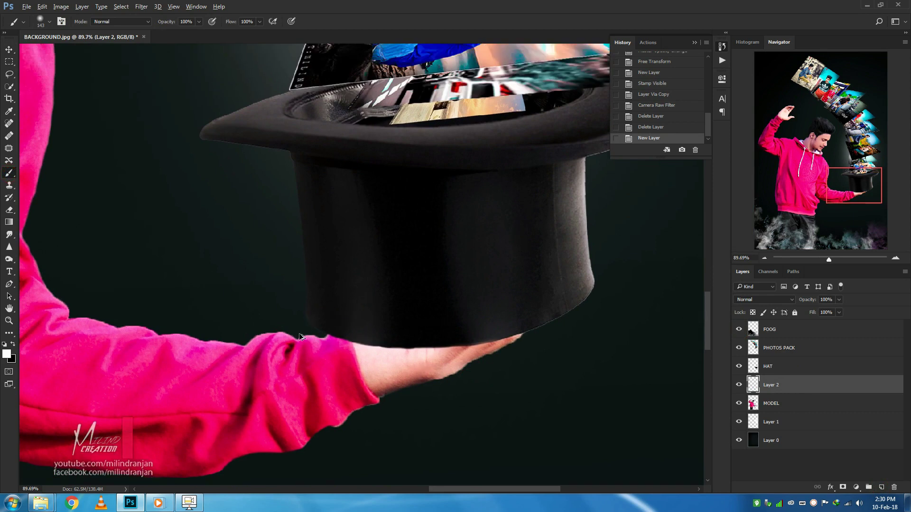
right_click(616, 303)
left_click_drag(640, 301, 633, 303)
left_click(628, 320)
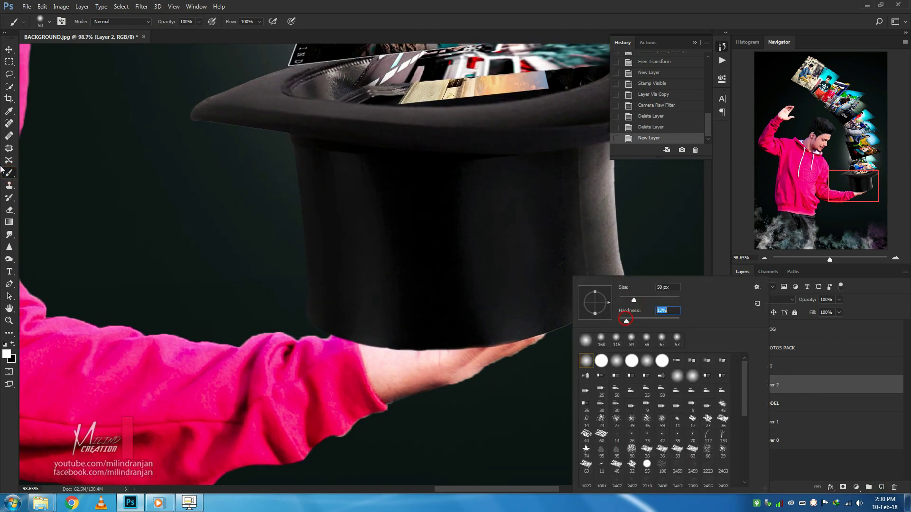
left_click(13, 349)
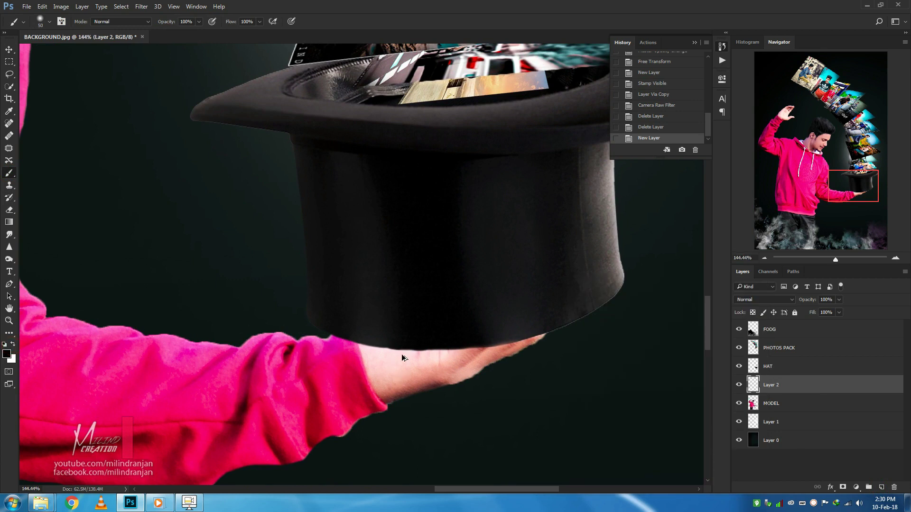
Step: Paint black shadow under the hat's base and over the forearm, fading the layer to 45%
scroll(389, 355, "up", 8)
mouse_move(331, 312)
left_mouse_down()
mouse_move(400, 319)
mouse_move(338, 319)
mouse_move(356, 323)
mouse_move(333, 309)
left_mouse_up()
mouse_move(479, 313)
left_mouse_down()
mouse_move(564, 307)
mouse_move(460, 316)
left_mouse_up()
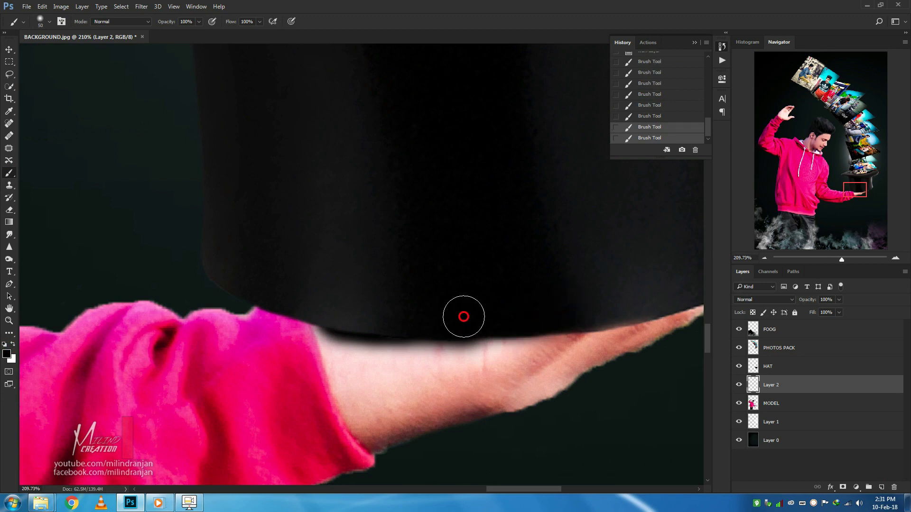
left_click_drag(555, 327, 470, 332)
left_click_drag(584, 309, 539, 314)
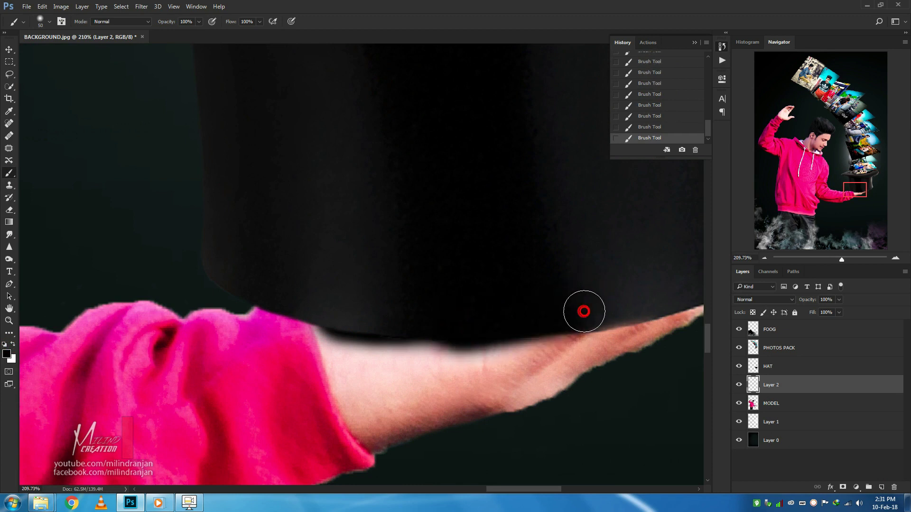
left_click_drag(482, 312, 386, 315)
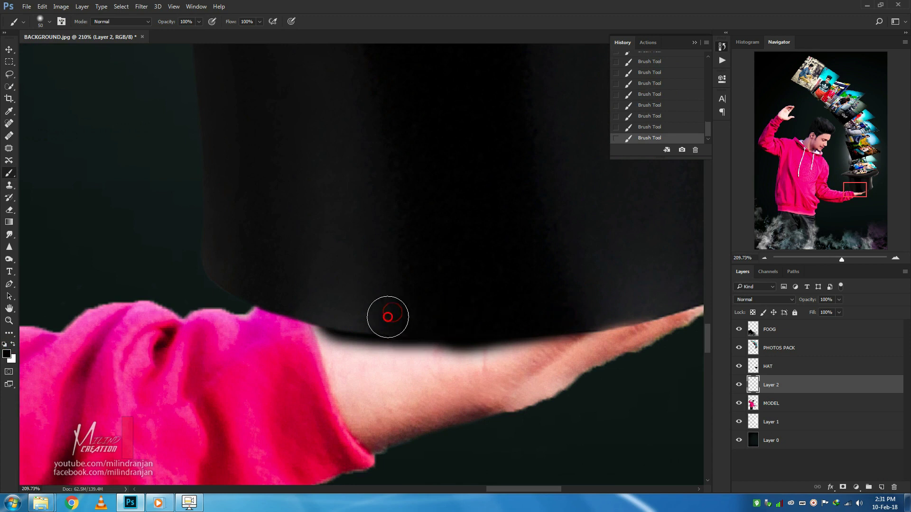
scroll(433, 301, "down", 5)
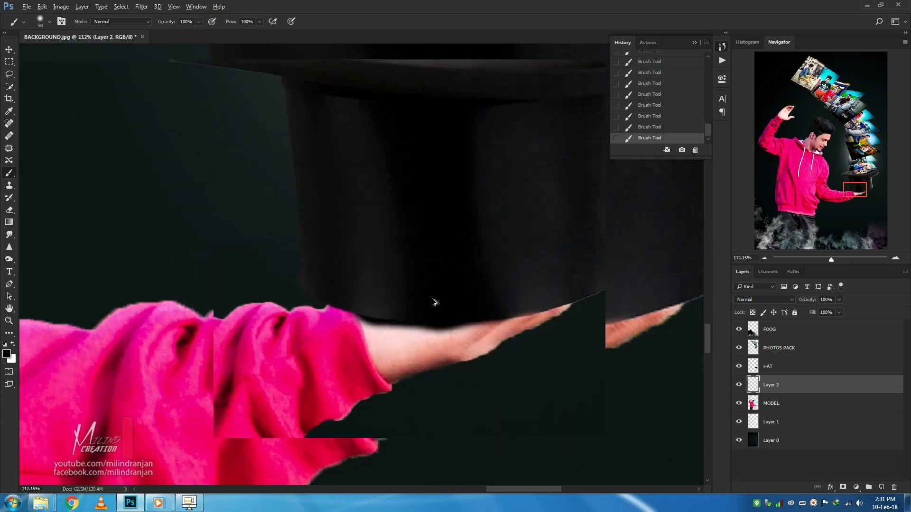
scroll(471, 325, "up", 3)
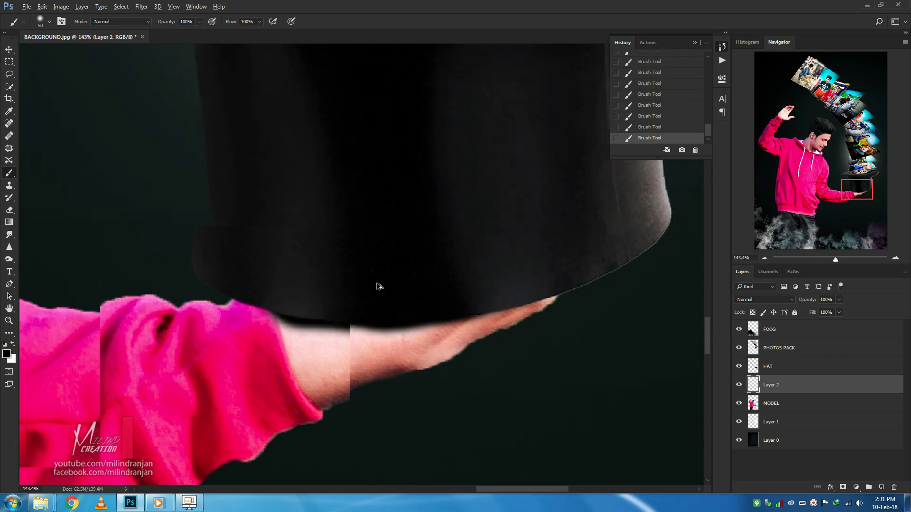
scroll(332, 280, "down", 10)
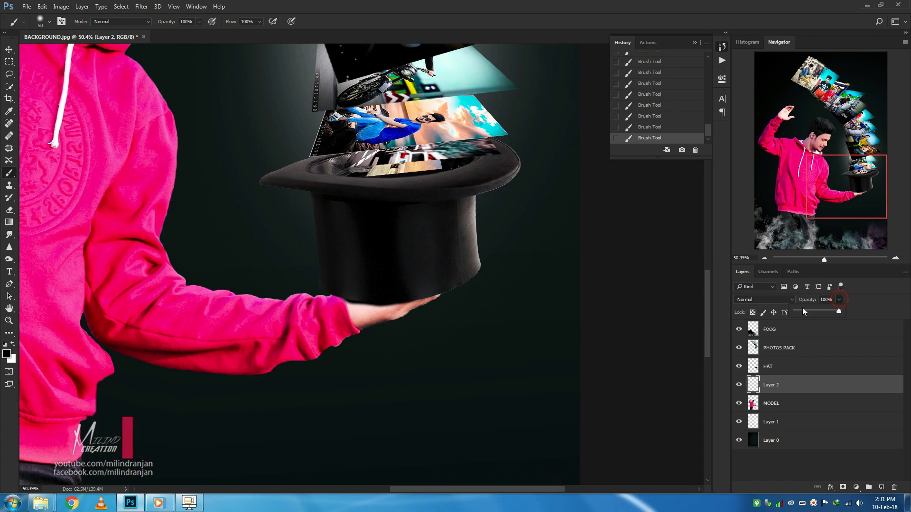
left_click_drag(808, 311, 828, 312)
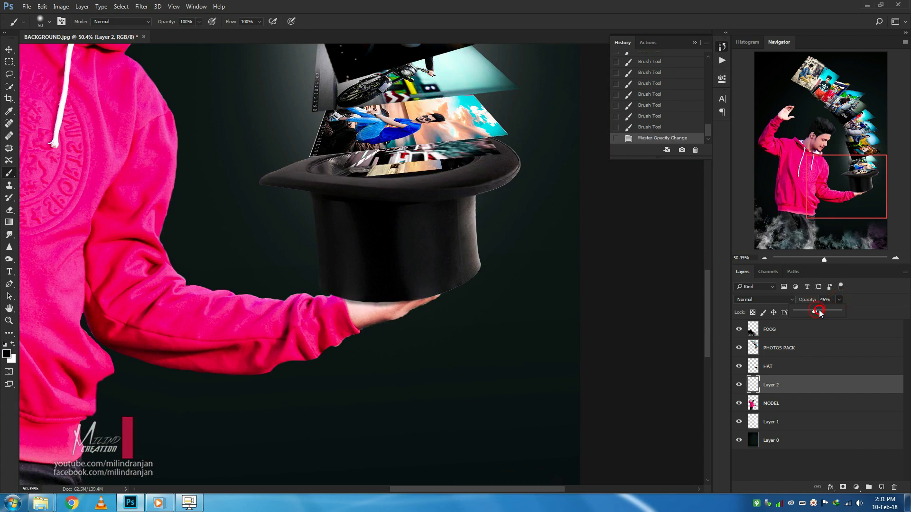
Step: Set the shadow layer to 96% opacity and size the Eraser to 77 px
left_click(835, 311)
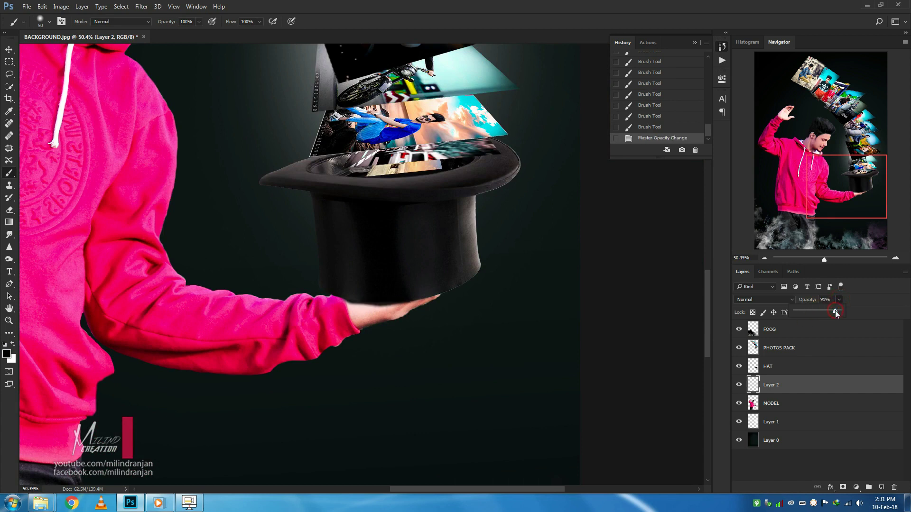
left_click_drag(834, 312, 837, 312)
left_click(9, 210)
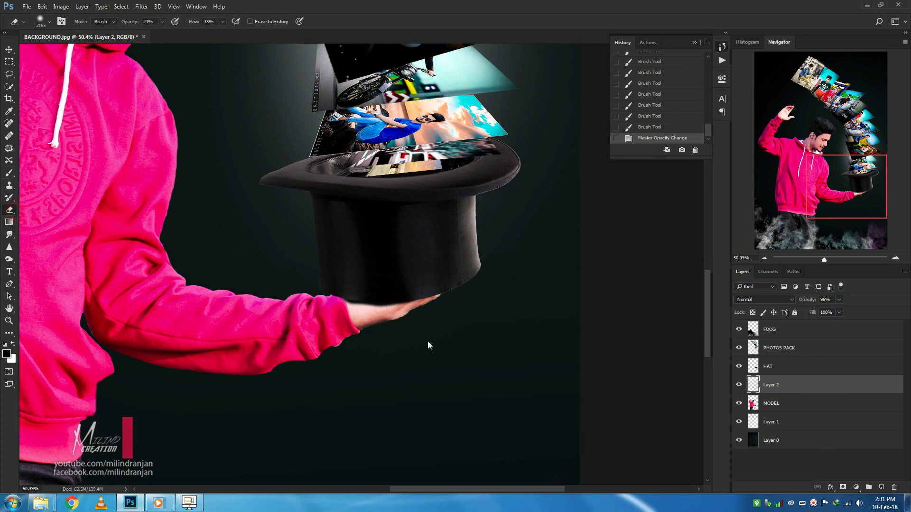
scroll(371, 307, "up", 5)
right_click(379, 311)
double_click(469, 287)
type("77")
key("Return")
Step: Erase the shadow spill off the forearm at 100% opacity and flow, then add Layer 3
mouse_move(383, 307)
left_mouse_down()
mouse_move(320, 302)
mouse_move(407, 305)
mouse_move(298, 306)
left_mouse_up()
left_click_drag(130, 22, 280, 9)
left_click_drag(189, 24, 290, 5)
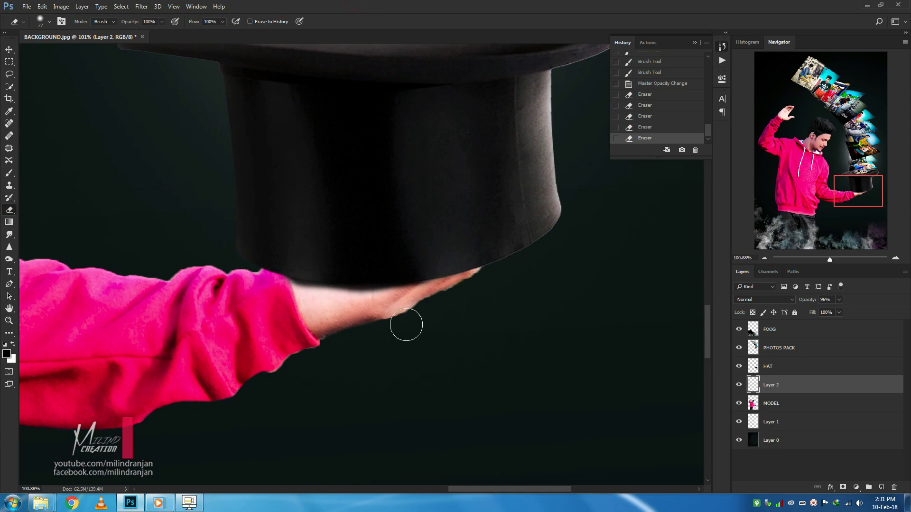
mouse_move(346, 311)
left_mouse_down()
mouse_move(389, 303)
mouse_move(301, 306)
mouse_move(313, 309)
left_mouse_up()
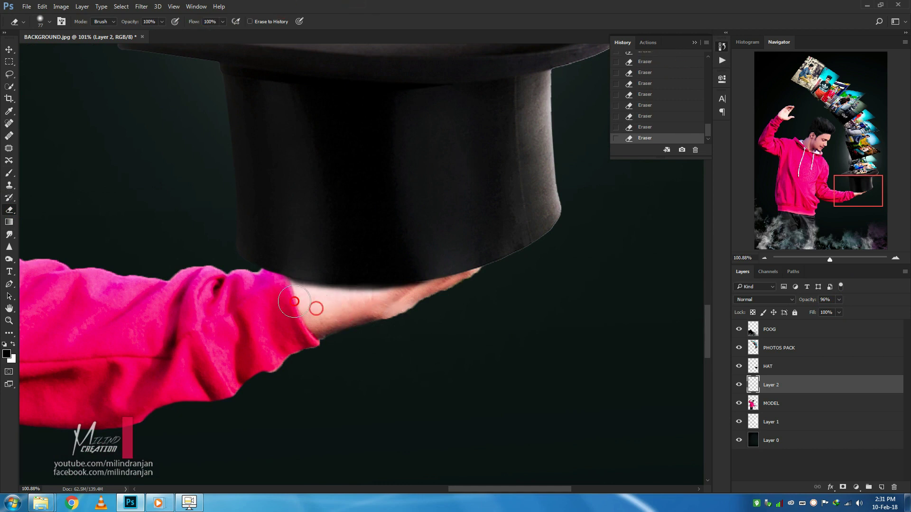
scroll(314, 286, "down", 5)
scroll(327, 299, "up", 3)
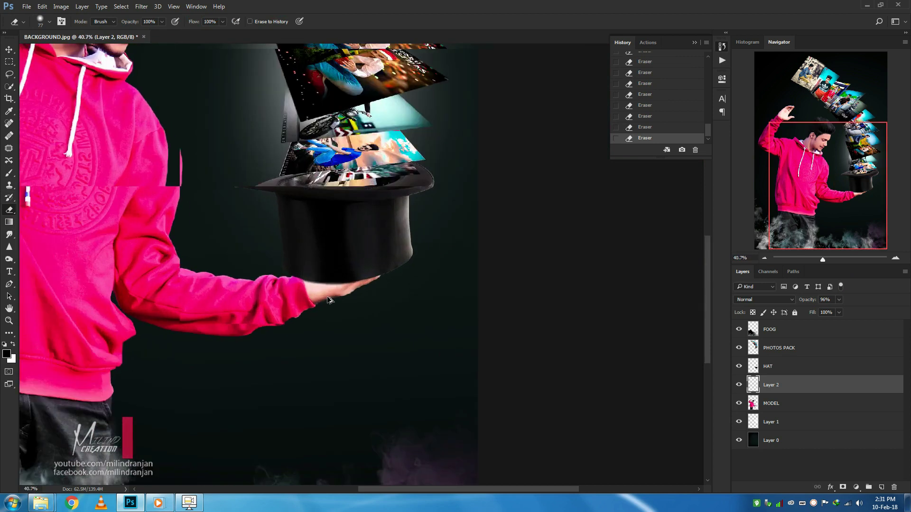
left_click(882, 488)
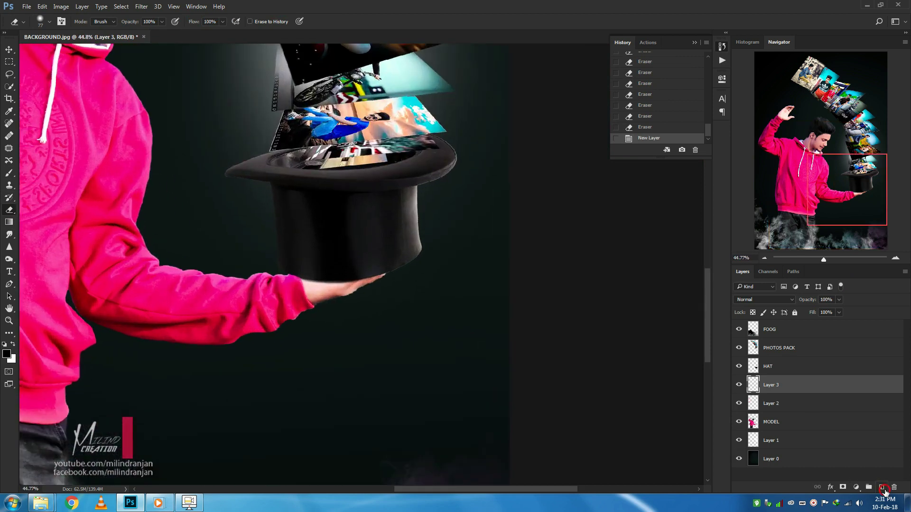
Step: Dab a dark brush spot at the wrist and stretch it along the forearm toward the fingers
left_click(9, 176)
left_click(296, 288)
key("ctrl+t")
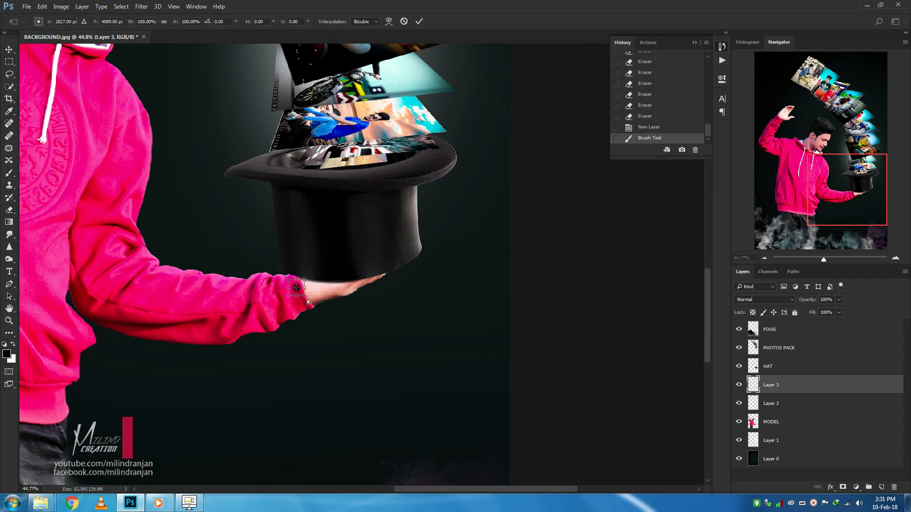
scroll(308, 302, "up", 1)
scroll(307, 292, "up", 1)
left_click_drag(319, 286, 369, 283)
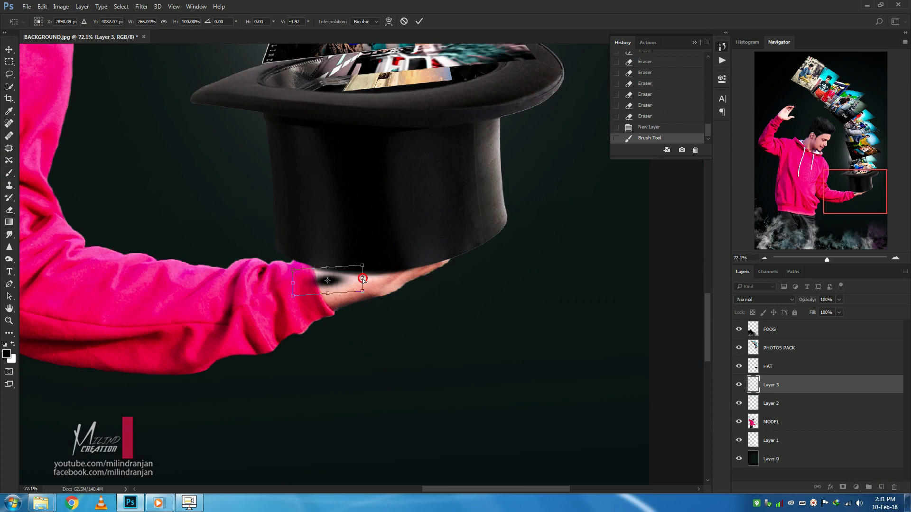
left_click_drag(362, 279, 421, 270)
Step: Warp the dark stroke to curve under the hand and up to the hat's edge
right_click(397, 280)
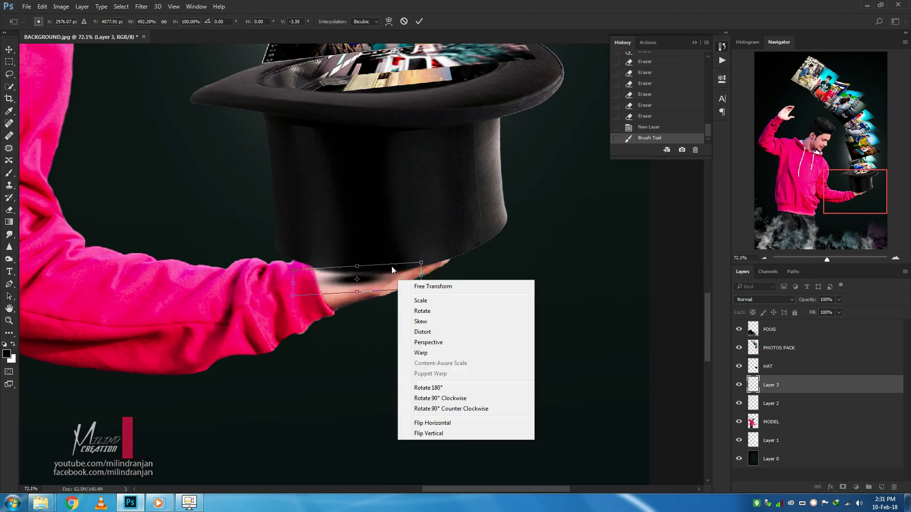
left_click(421, 352)
left_click_drag(299, 277, 426, 261)
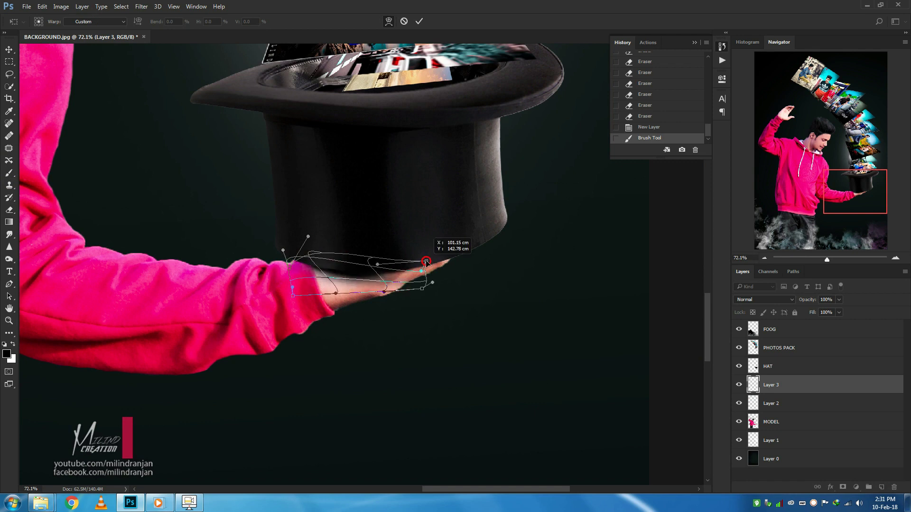
left_click_drag(426, 261, 449, 263)
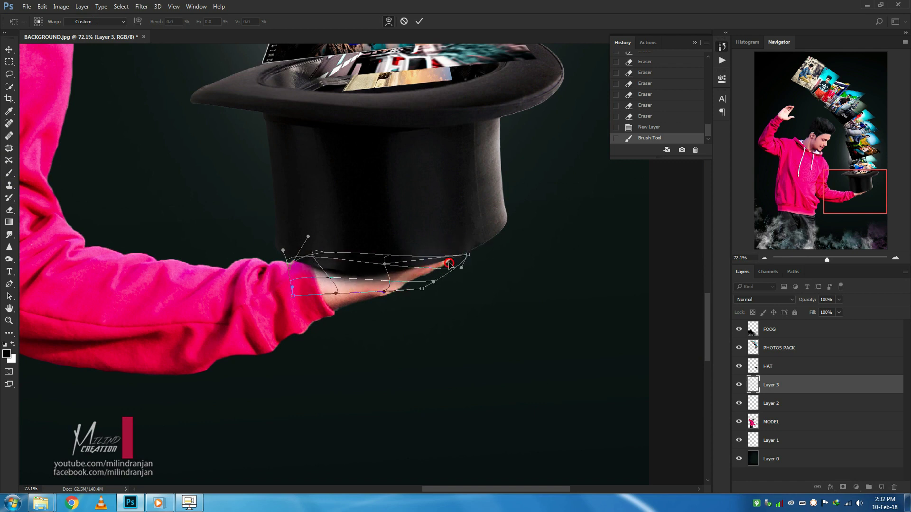
left_click_drag(385, 292, 391, 314)
left_click_drag(461, 268, 476, 219)
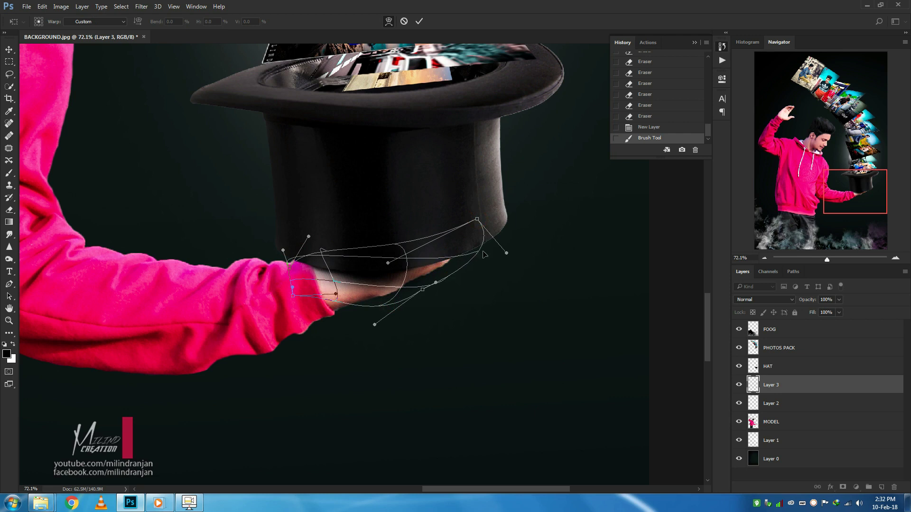
left_click_drag(504, 256, 493, 237)
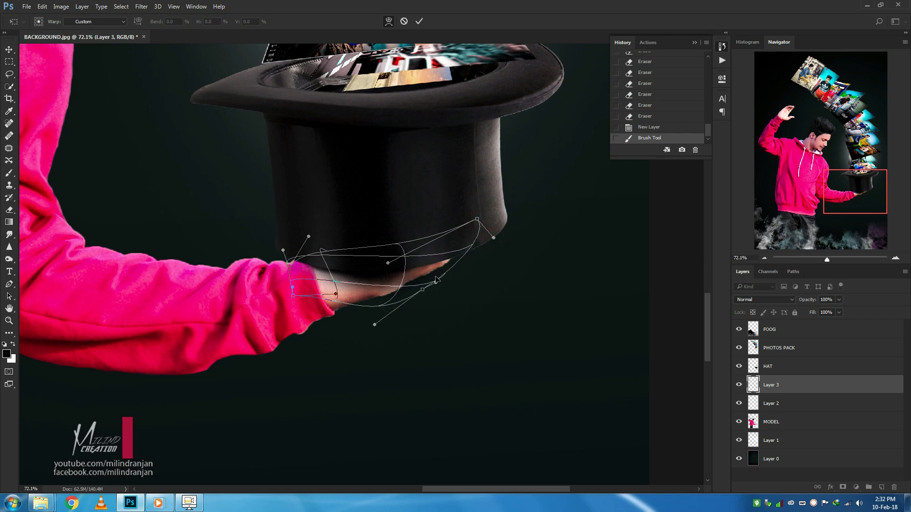
mouse_move(456, 264)
left_mouse_down()
mouse_move(487, 243)
mouse_move(458, 257)
left_mouse_up()
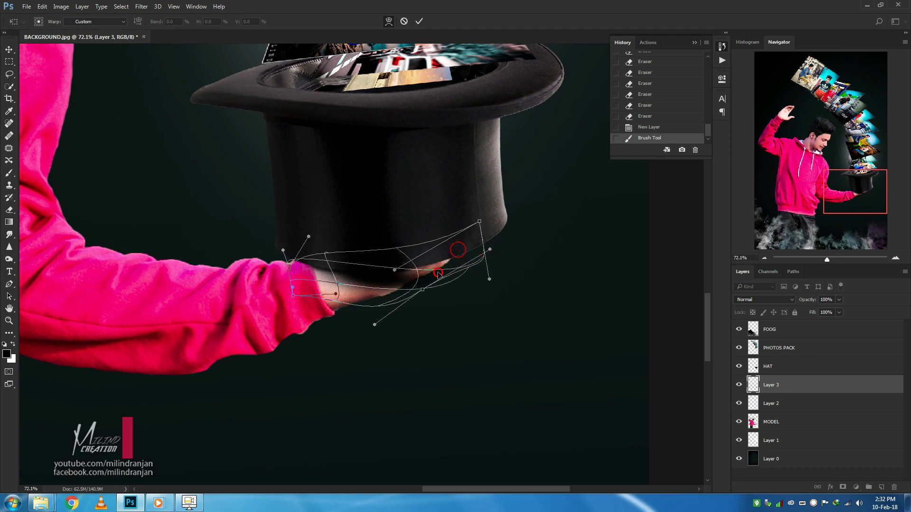
left_click_drag(288, 268, 371, 271)
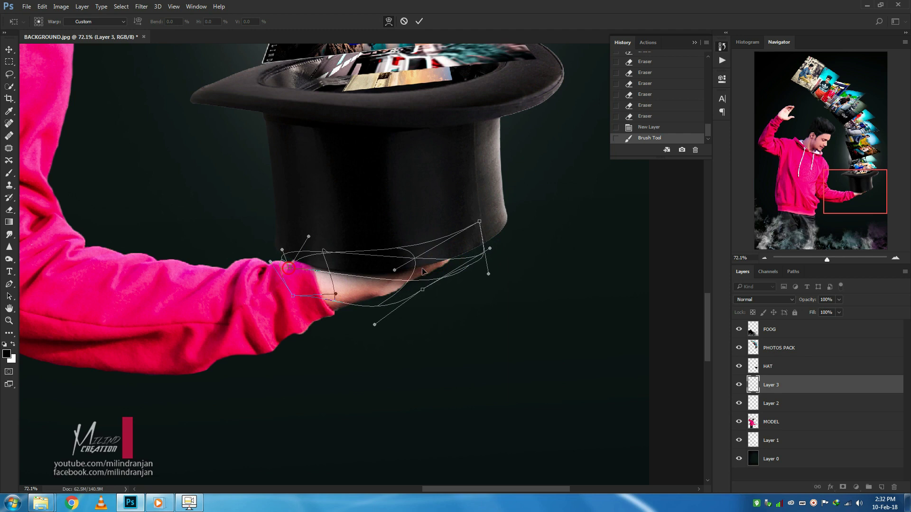
left_click_drag(445, 260, 449, 260)
key("Return")
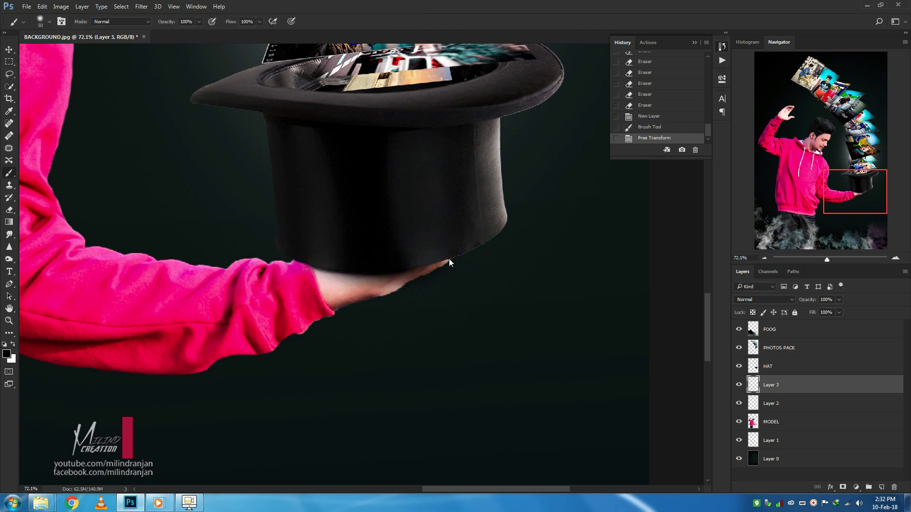
key("ctrl+minus")
key("ctrl+minus")
key("ctrl+minus")
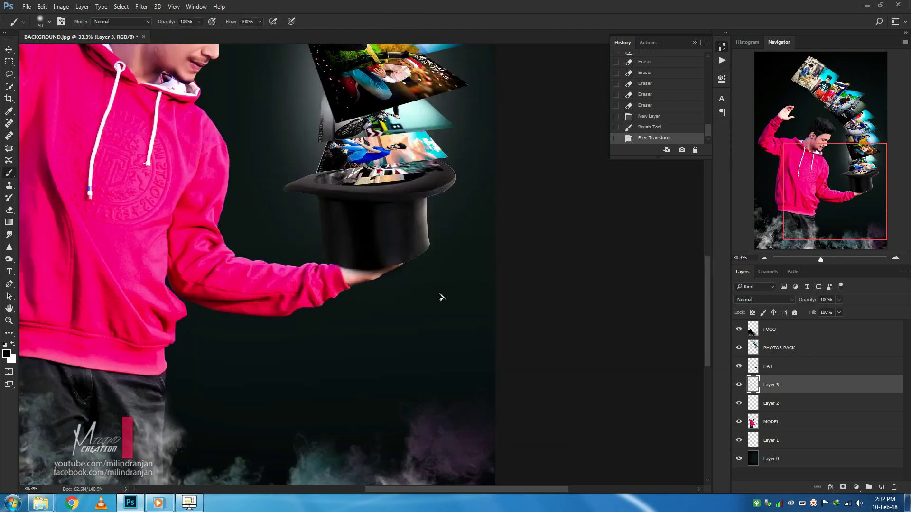
Step: Lower Layer 3's opacity to 92%
scroll(440, 297, "down", 2)
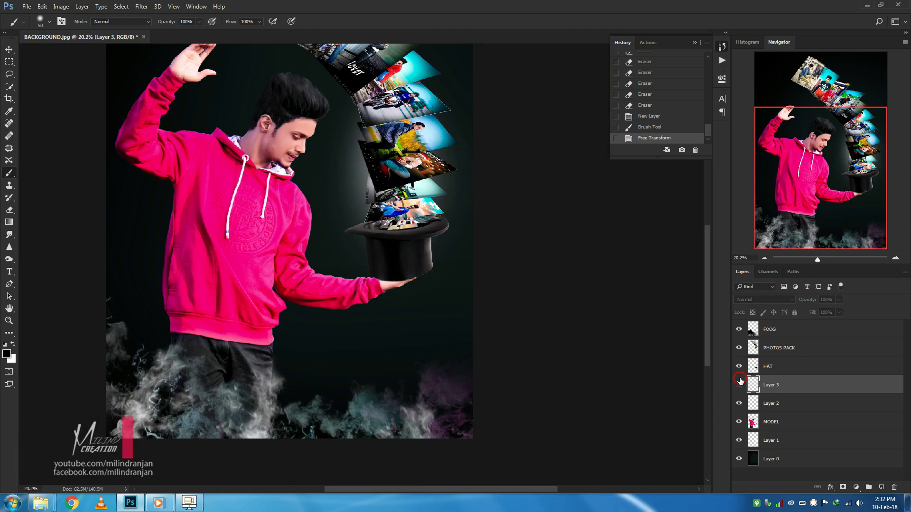
scroll(349, 330, "down", 3)
scroll(349, 331, "down", 2)
scroll(534, 314, "up", 1)
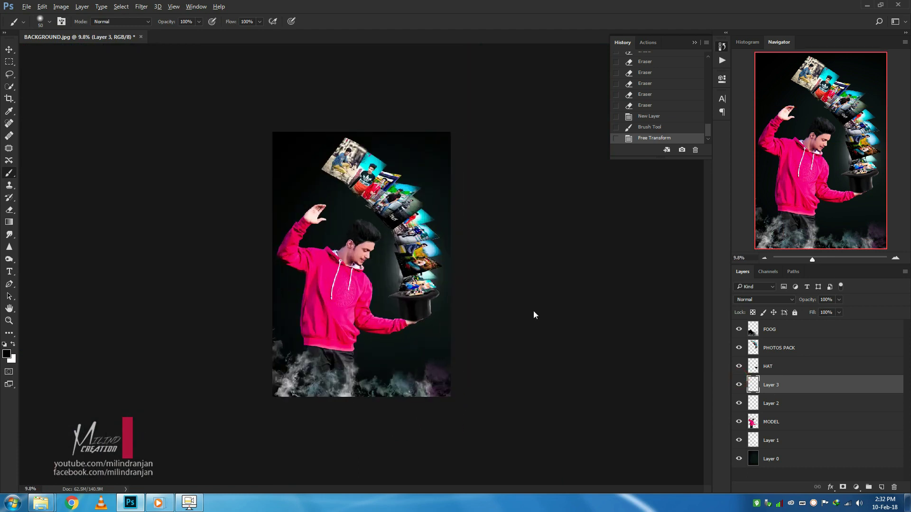
left_click_drag(838, 307, 836, 312)
Step: Add a new layer above FOOG, stamp all visible layers into Layer 4, and duplicate it
left_click(7, 49)
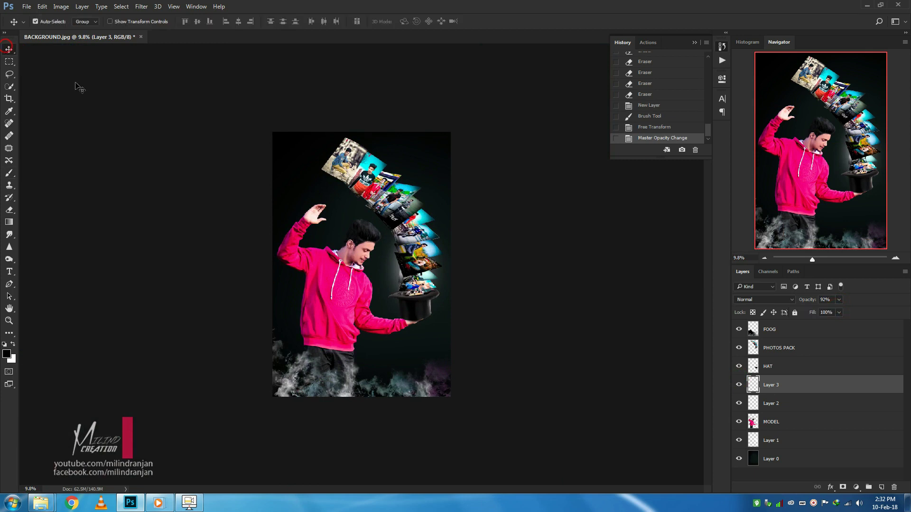
left_click(798, 331)
left_click(880, 485)
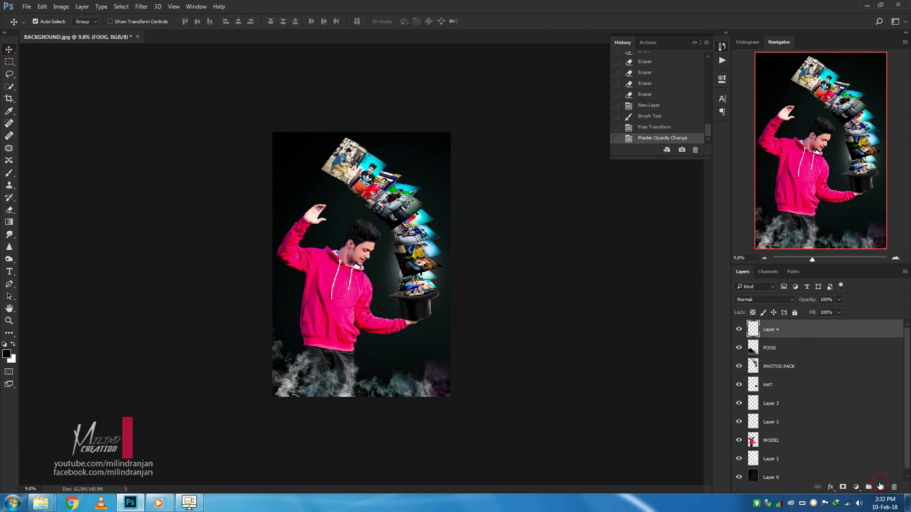
key("ctrl+shift+alt+e")
key("ctrl+j")
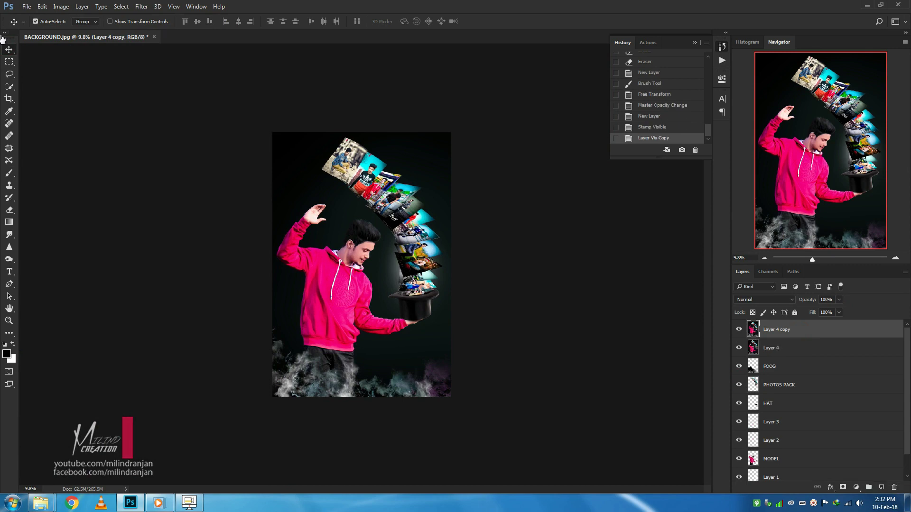
Step: Apply Camera Raw Filter to Layer 4 copy, compare before/after, then duplicate it as Layer 4 copy 2
left_click(138, 6)
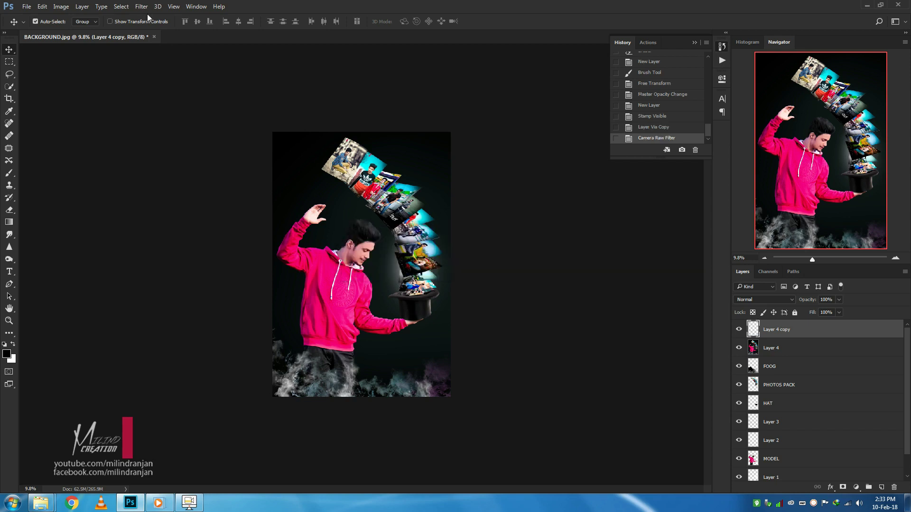
left_click(736, 330)
left_click(737, 330)
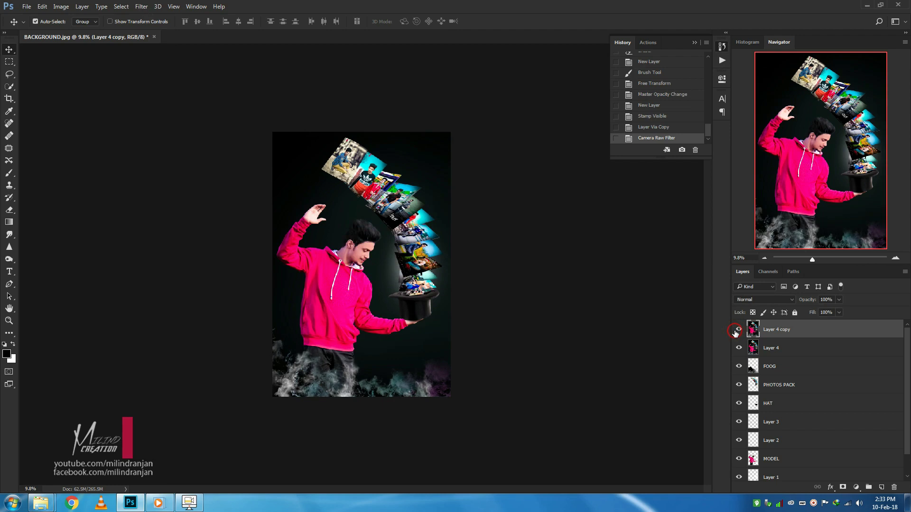
key("ctrl+j")
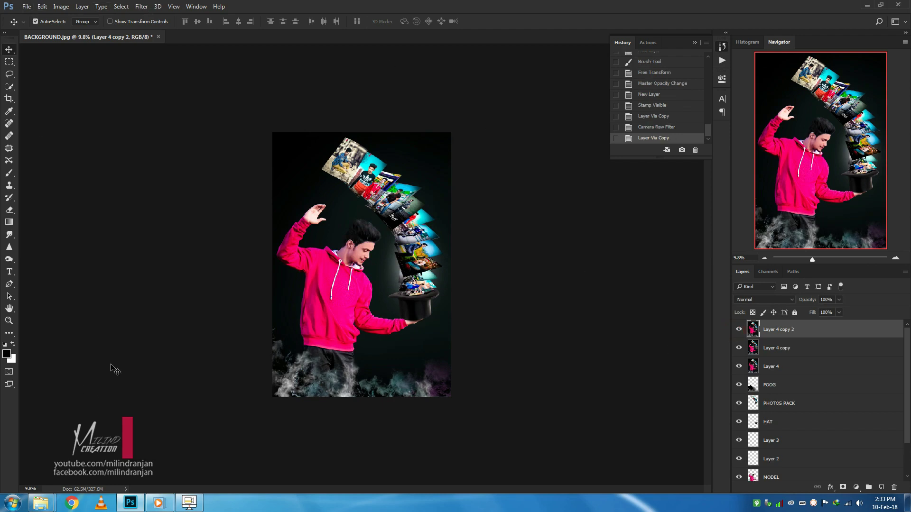
Step: Place Embedded the 1 2016 LOGO image into the poster
left_click(26, 6)
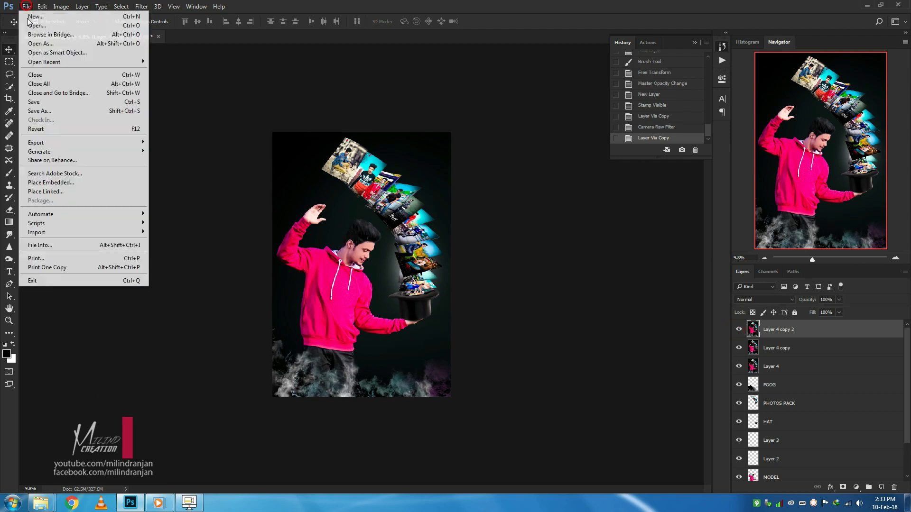
left_click(59, 184)
left_click(110, 75)
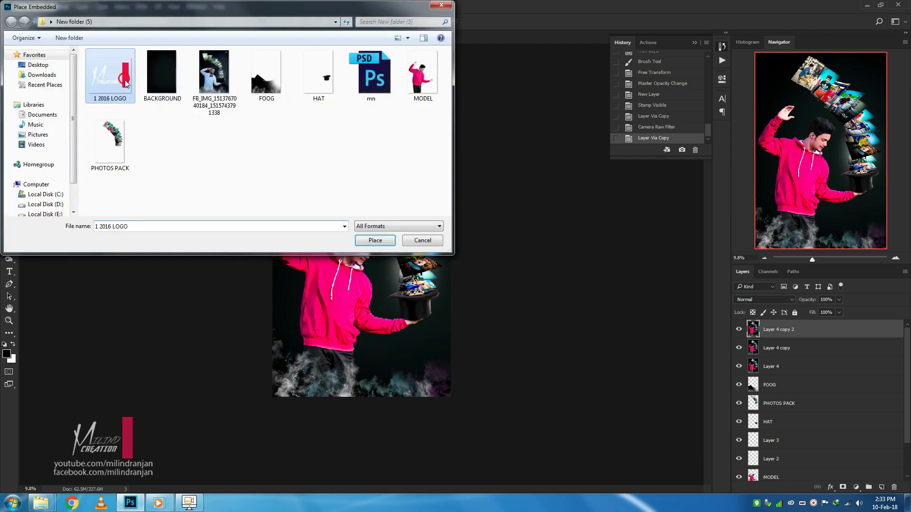
left_click(375, 240)
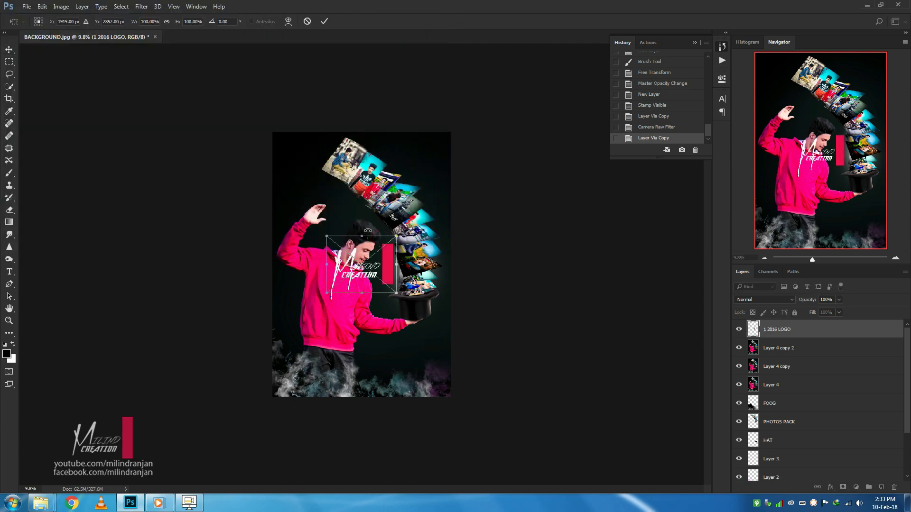
key("Return")
Step: Nudge the logo up-left and rasterize its layer
scroll(369, 229, "up", 2, "alt")
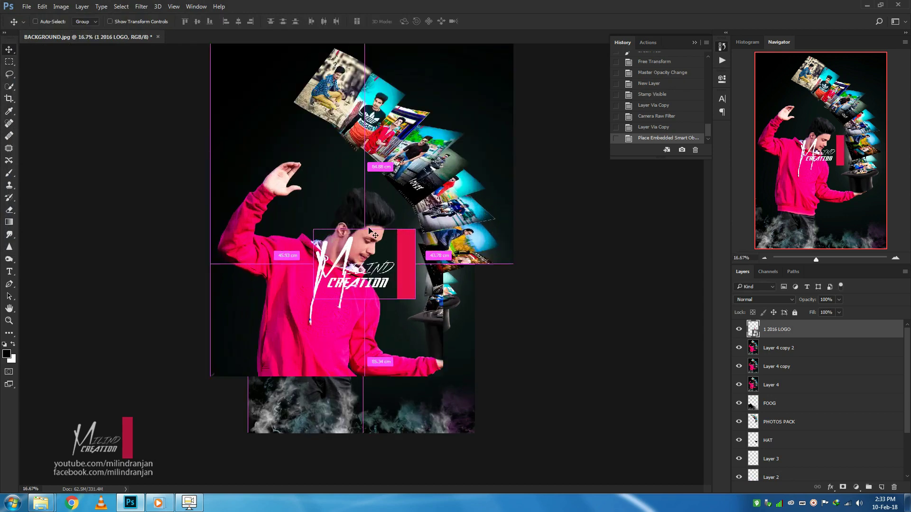
left_click_drag(369, 230, 359, 211)
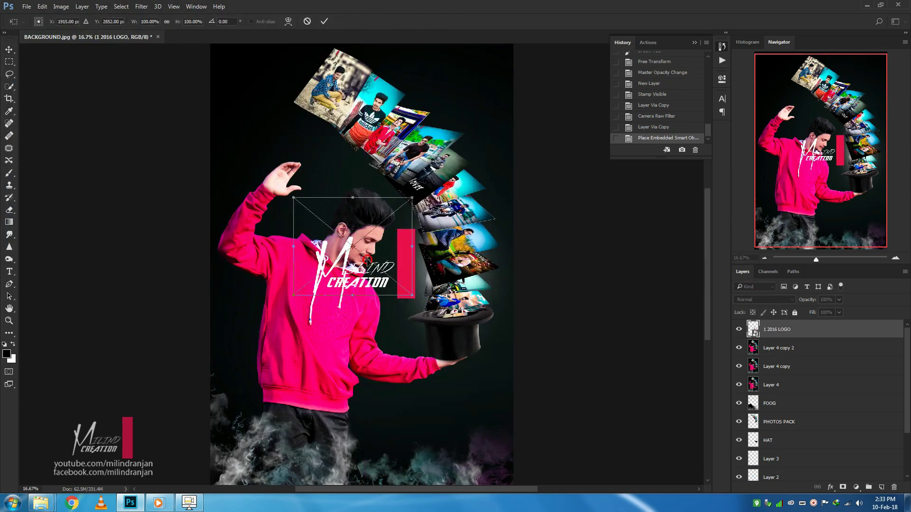
key("ctrl+t")
key("Return")
right_click(800, 329)
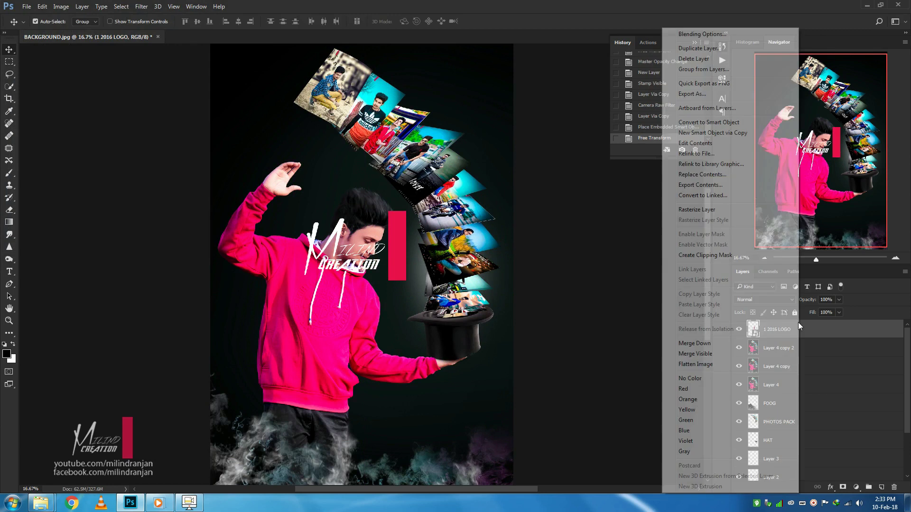
left_click(704, 211)
Step: Move the logo into the top-left corner and shrink it to about half size
key("ctrl+t")
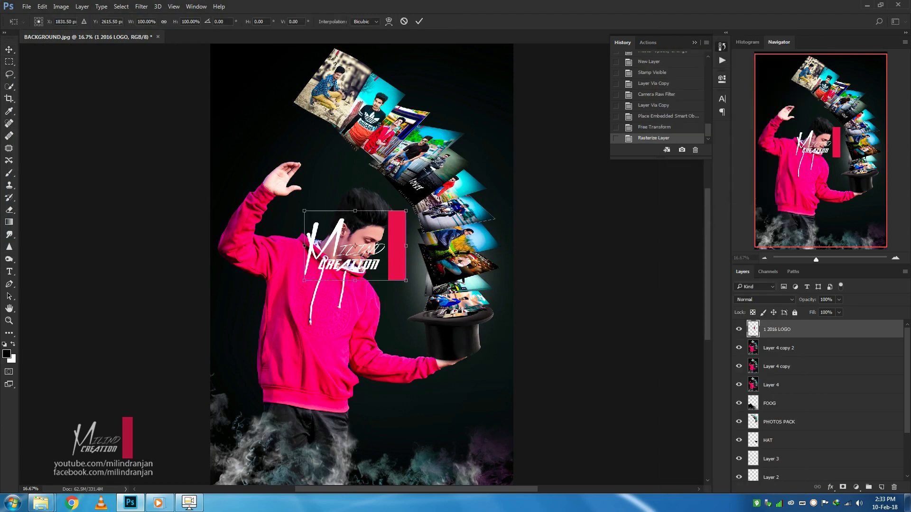
left_click_drag(392, 260, 338, 72)
key("Return")
scroll(344, 194, "up", 3)
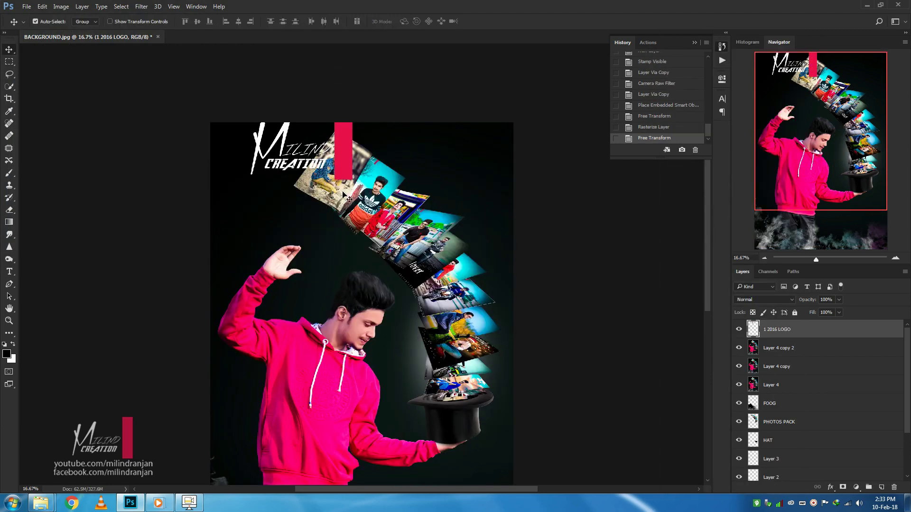
left_click_drag(336, 143, 301, 160)
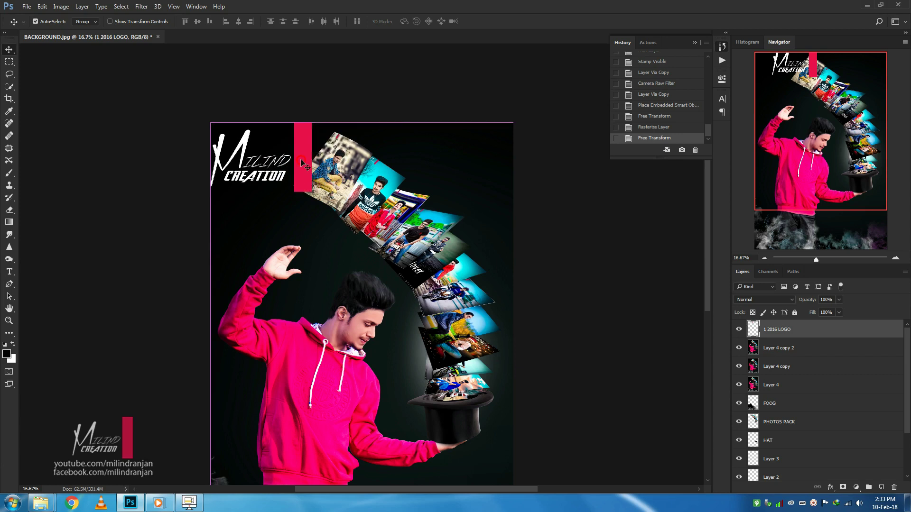
key("ctrl+t")
mouse_move(312, 192)
left_mouse_down()
mouse_move(248, 154)
mouse_move(261, 157)
left_mouse_up()
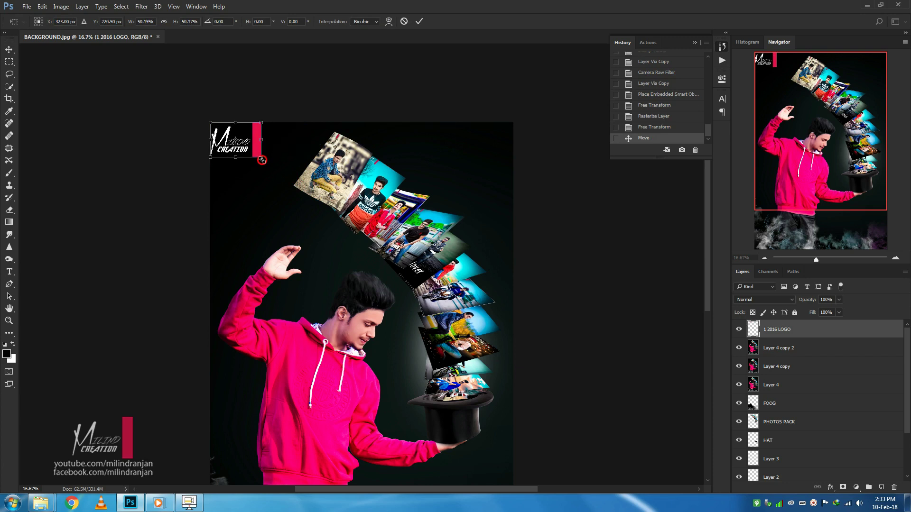
key("Return")
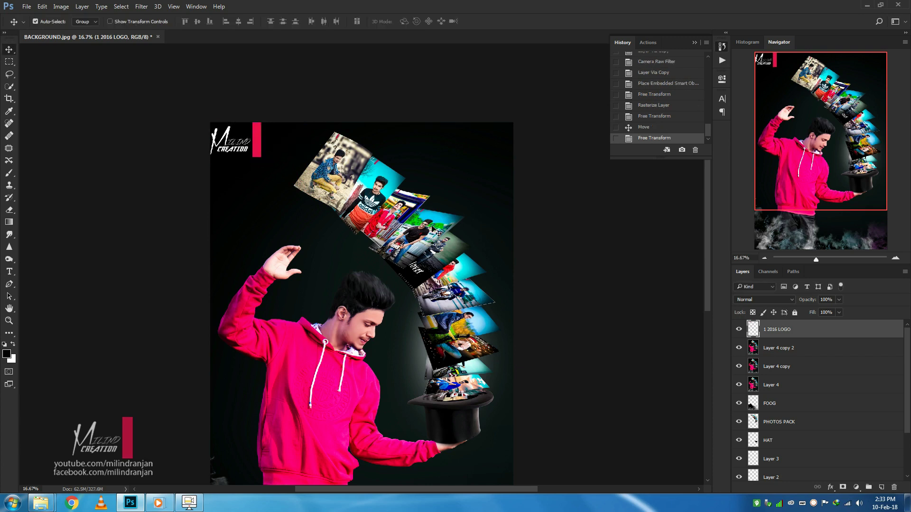
scroll(353, 213, "down", 2)
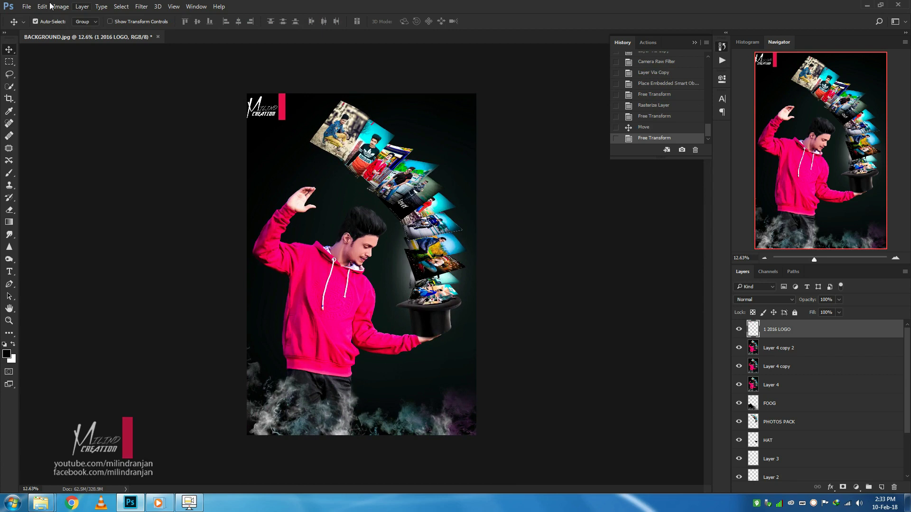
left_click(26, 6)
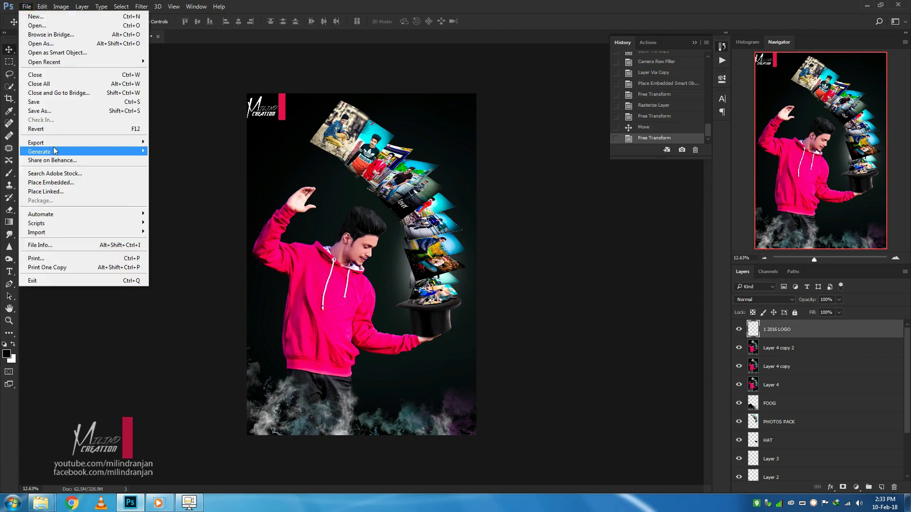
Step: Cancel placing another image and zoom out to view the whole poster
left_click(67, 181)
left_click(435, 243)
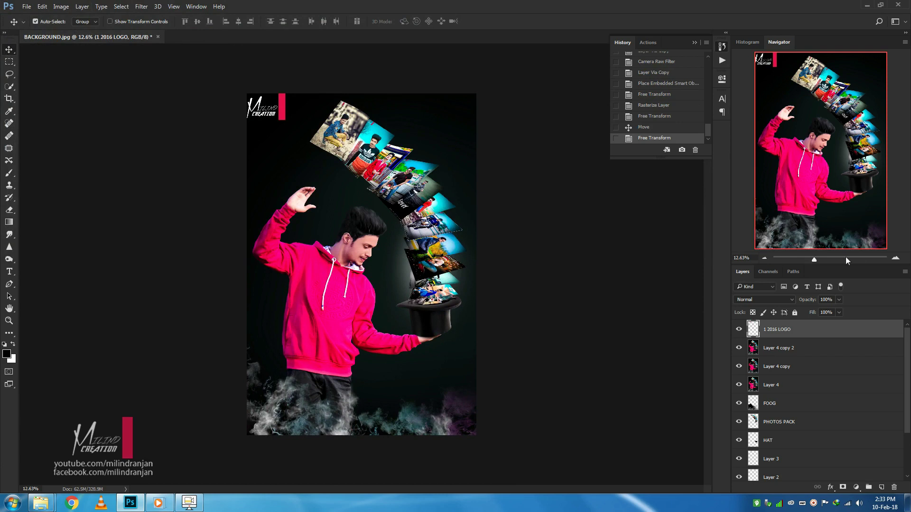
left_click_drag(814, 260, 810, 259)
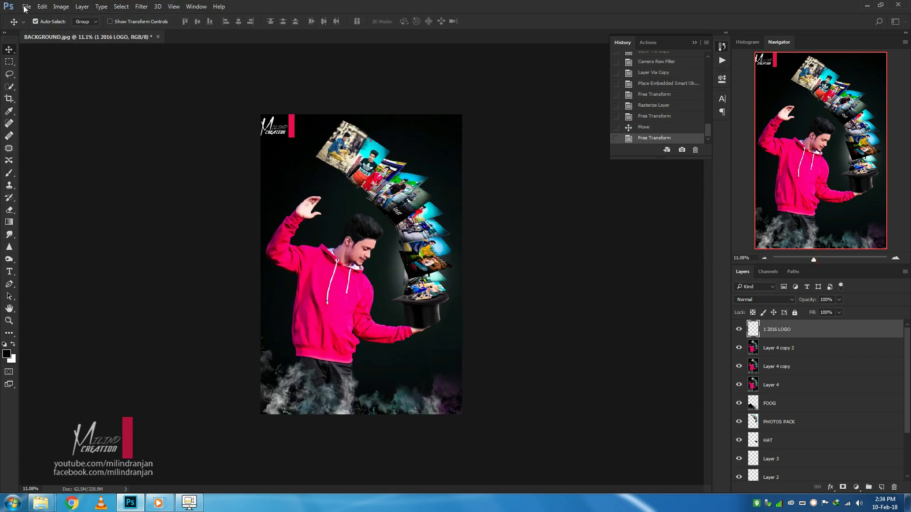
Step: Save the poster as JPEG 'NEW 2363' at quality 12 Maximum
left_click(21, 6)
left_click(42, 121)
left_click(166, 217)
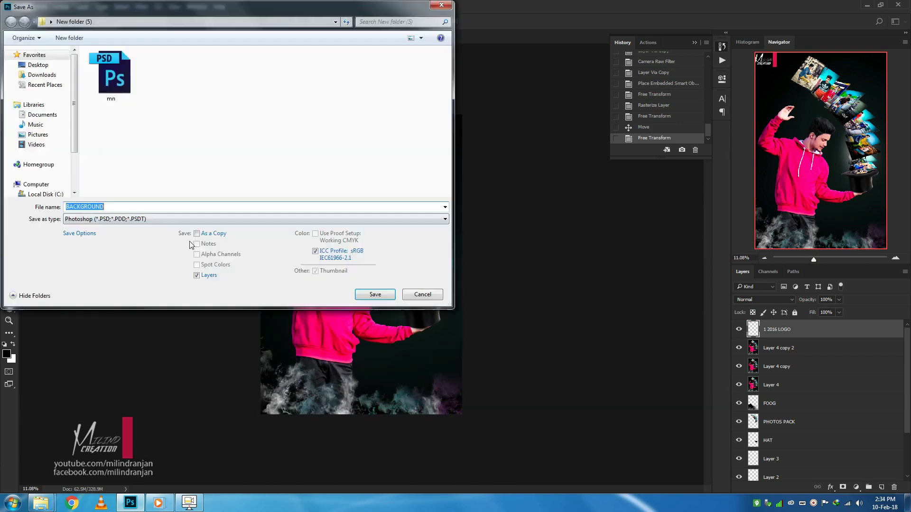
left_click(134, 290)
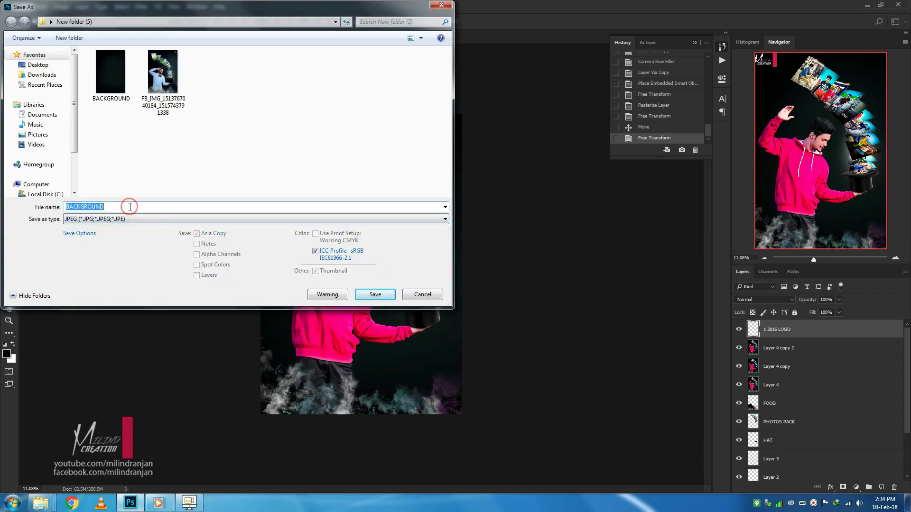
type("NEW 2363")
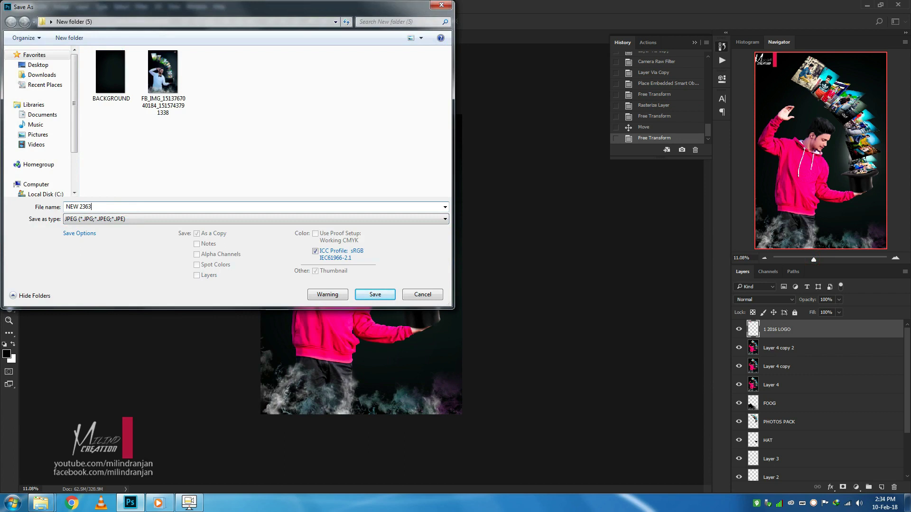
key("Return")
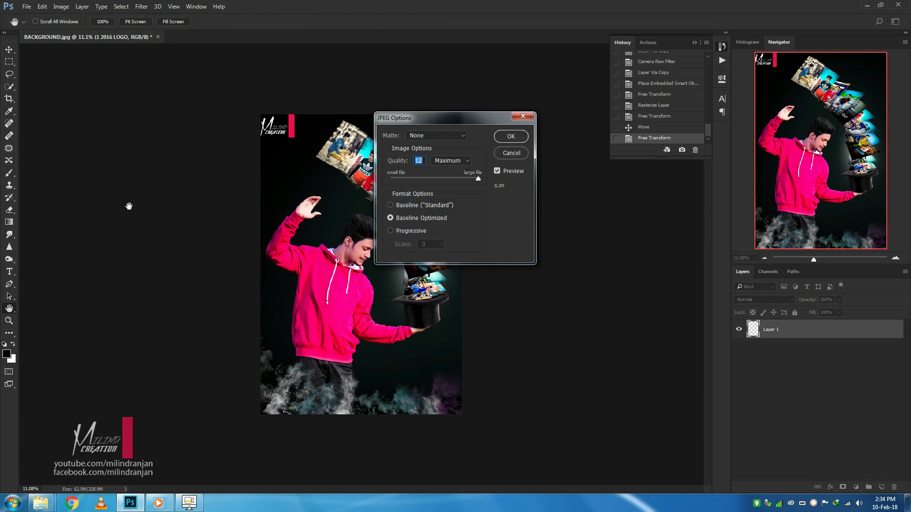
key("Return")
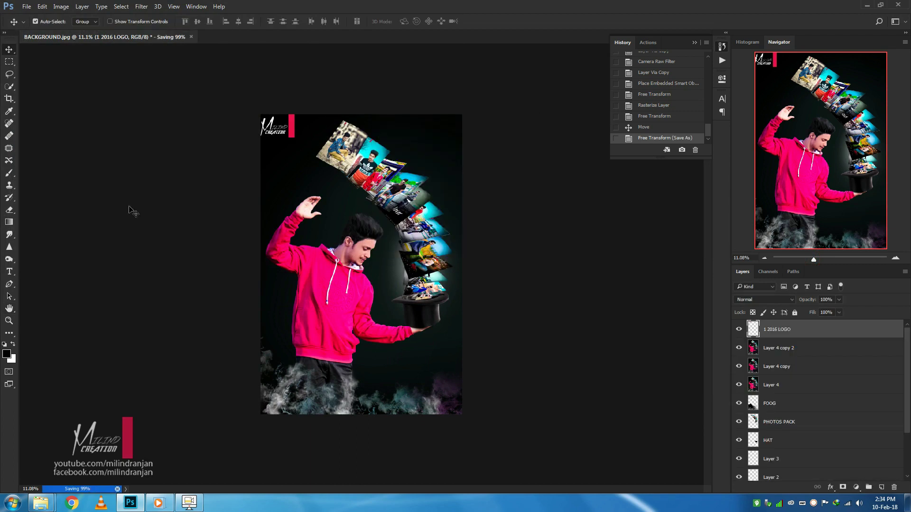